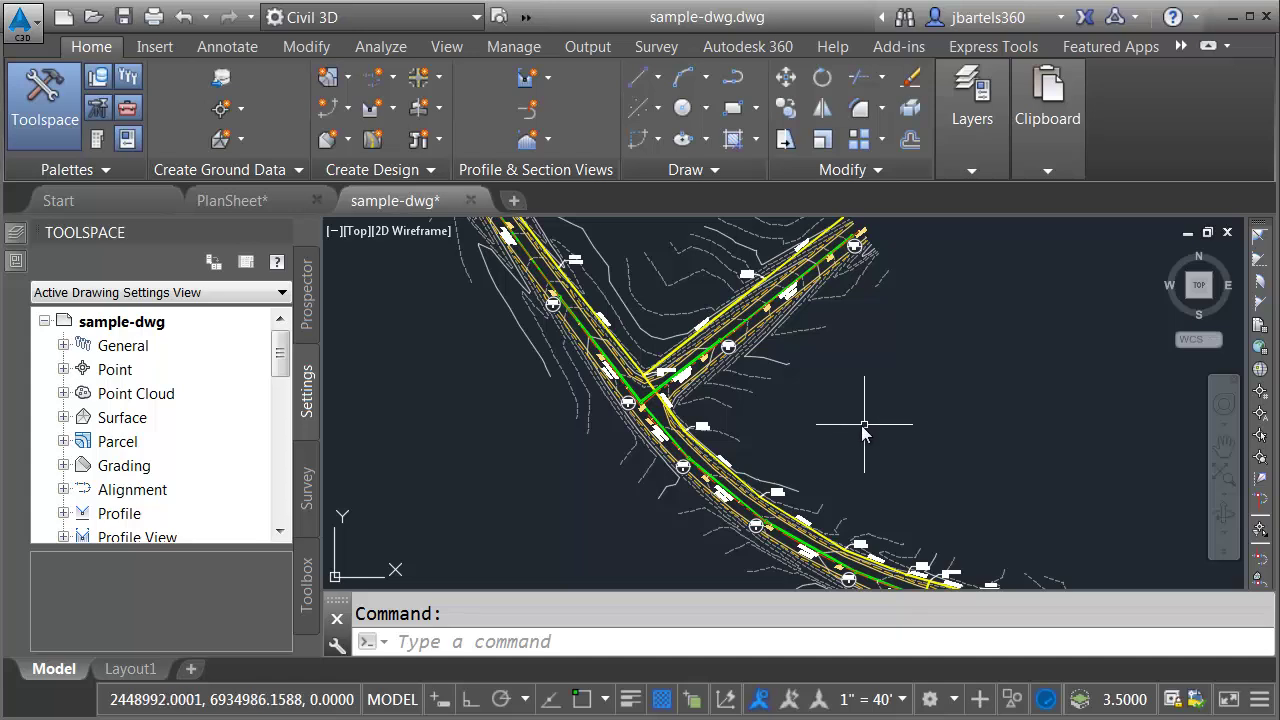
# Step: Follow the pipe run down past SAMH 5 to bring SAMH 6 and the TEE into view
pyautogui.scroll(1, 670, 403)
pyautogui.scroll(5, 670, 403)
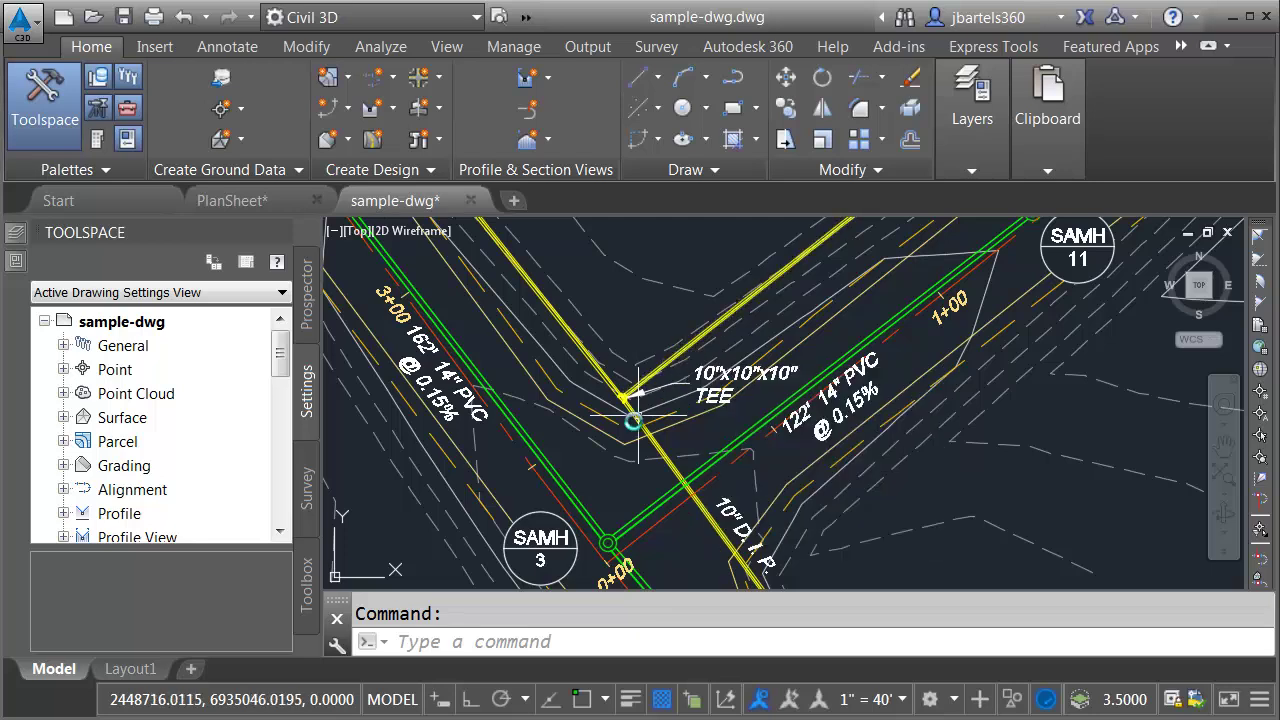
pyautogui.moveTo(578, 500)
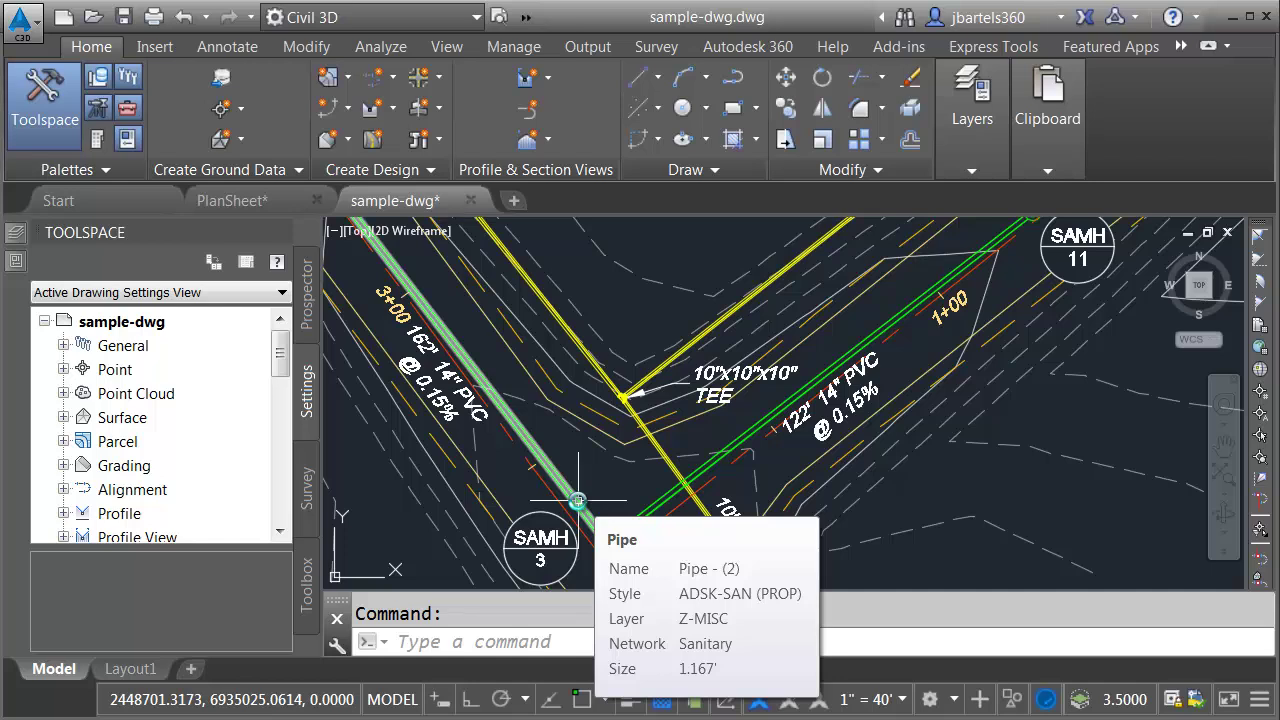
pyautogui.moveTo(578, 500)
pyautogui.mouseDown(button='middle')
pyautogui.moveTo(600, 497)
pyautogui.moveTo(591, 423)
pyautogui.moveTo(553, 316)
pyautogui.mouseUp(button='middle')
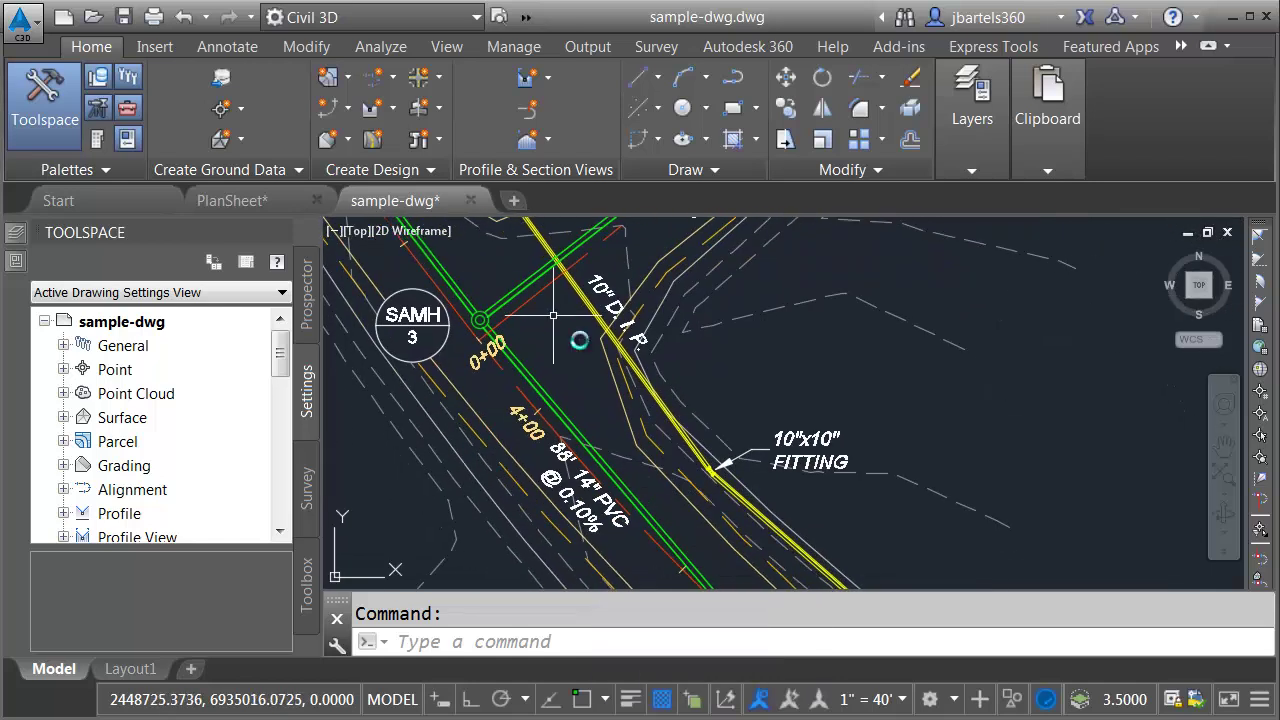
pyautogui.moveTo(829, 531); pyautogui.dragTo(714, 337, button='middle')
pyautogui.moveTo(908, 543)
pyautogui.mouseDown(button='middle')
pyautogui.moveTo(796, 395)
pyautogui.moveTo(708, 317)
pyautogui.mouseUp(button='middle')
pyautogui.moveTo(990, 490); pyautogui.dragTo(630, 333, button='middle')
pyautogui.moveTo(1020, 512); pyautogui.dragTo(780, 335, button='middle')
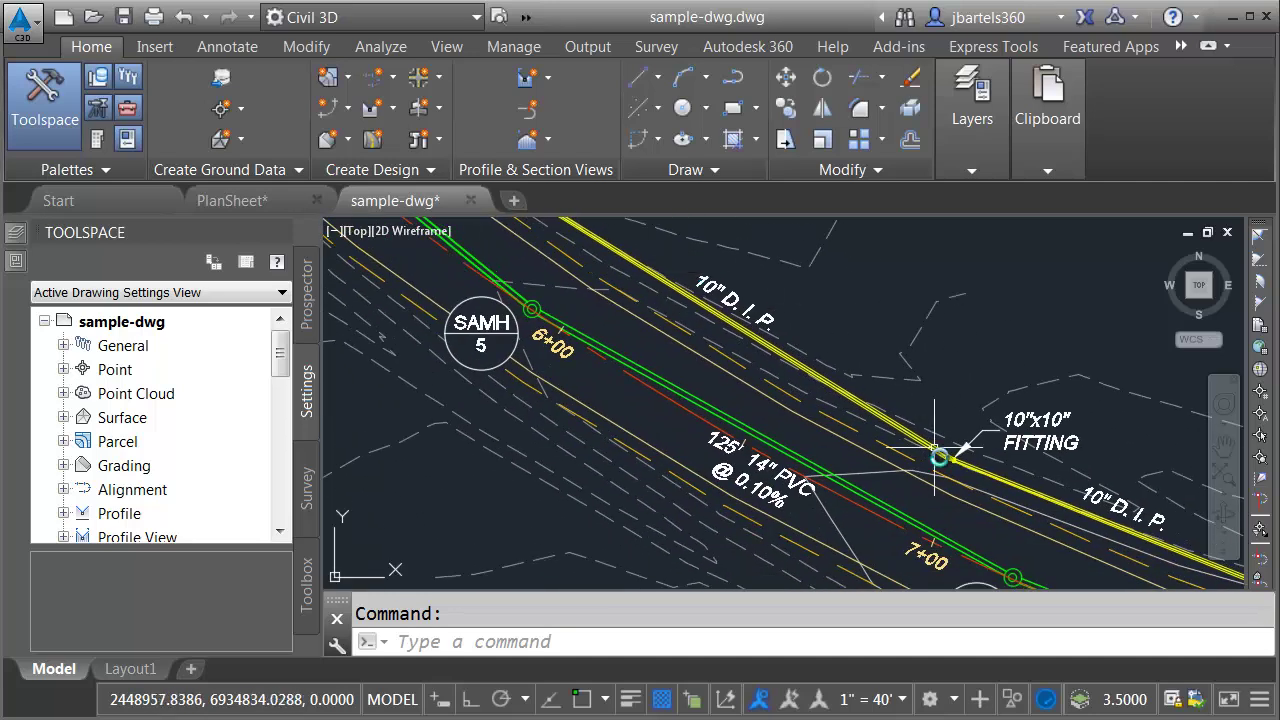
pyautogui.moveTo(935, 455)
pyautogui.mouseDown(button='middle')
pyautogui.moveTo(858, 458)
pyautogui.moveTo(684, 401)
pyautogui.moveTo(621, 312)
pyautogui.mouseUp(button='middle')
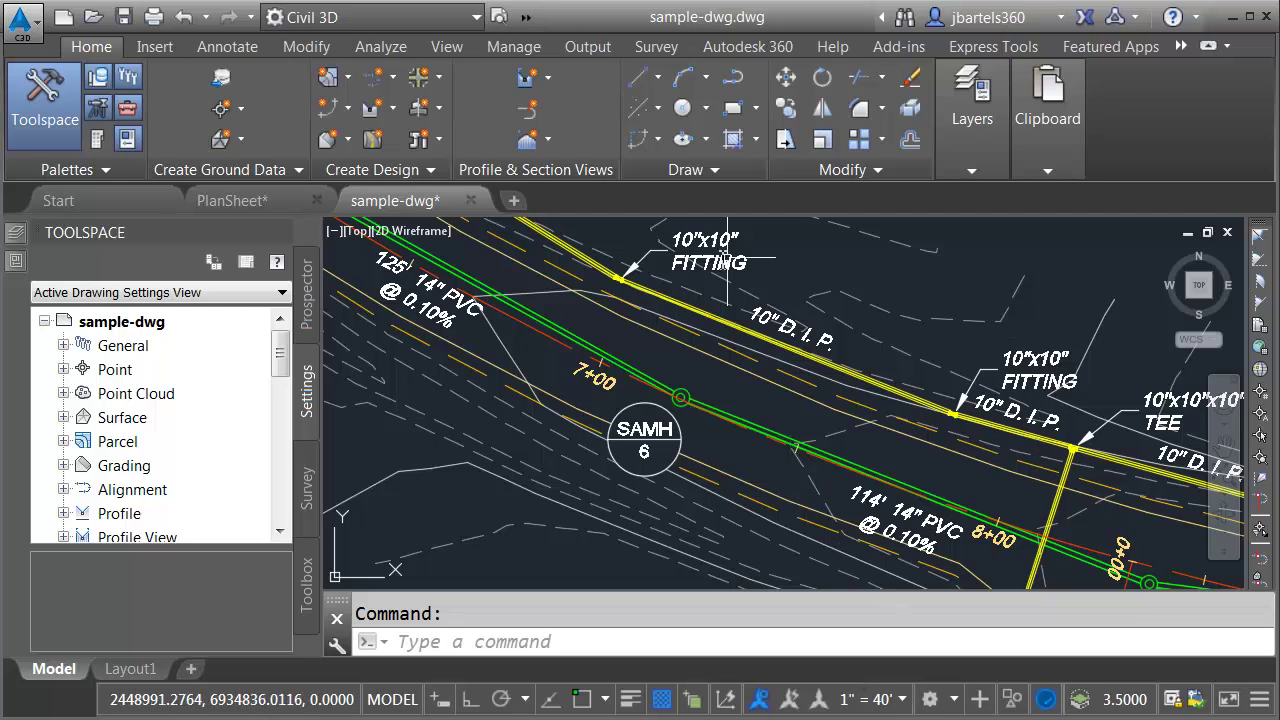
# Step: Shift along the pipe run and recentre the whole road network in view
pyautogui.moveTo(732, 463)
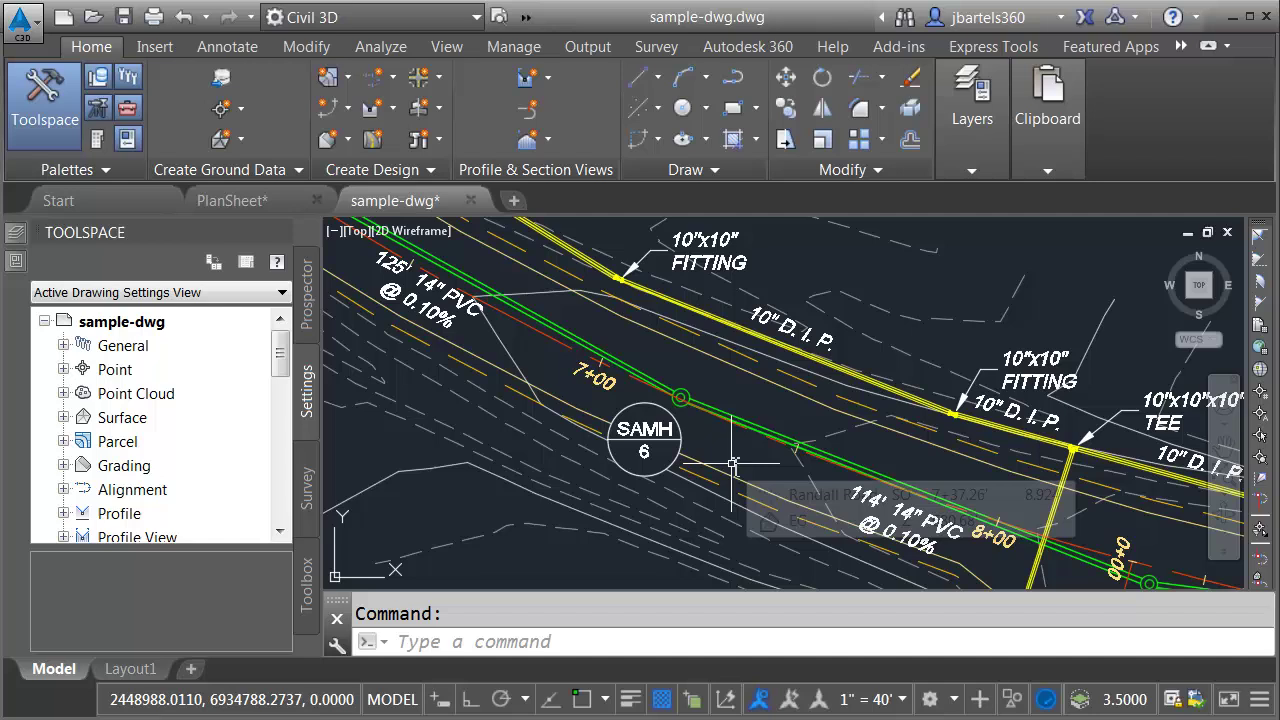
pyautogui.moveTo(766, 443)
pyautogui.mouseDown(button='middle')
pyautogui.moveTo(729, 429)
pyautogui.moveTo(719, 440)
pyautogui.mouseUp(button='middle')
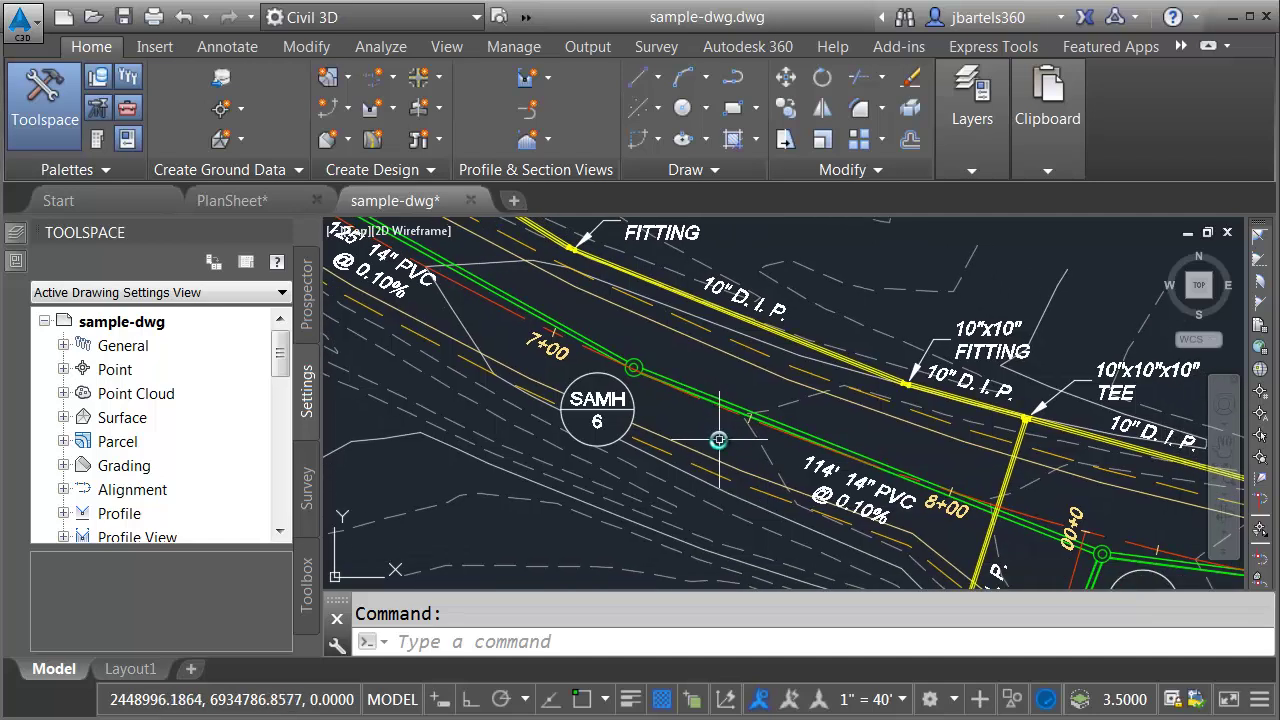
pyautogui.moveTo(719, 440)
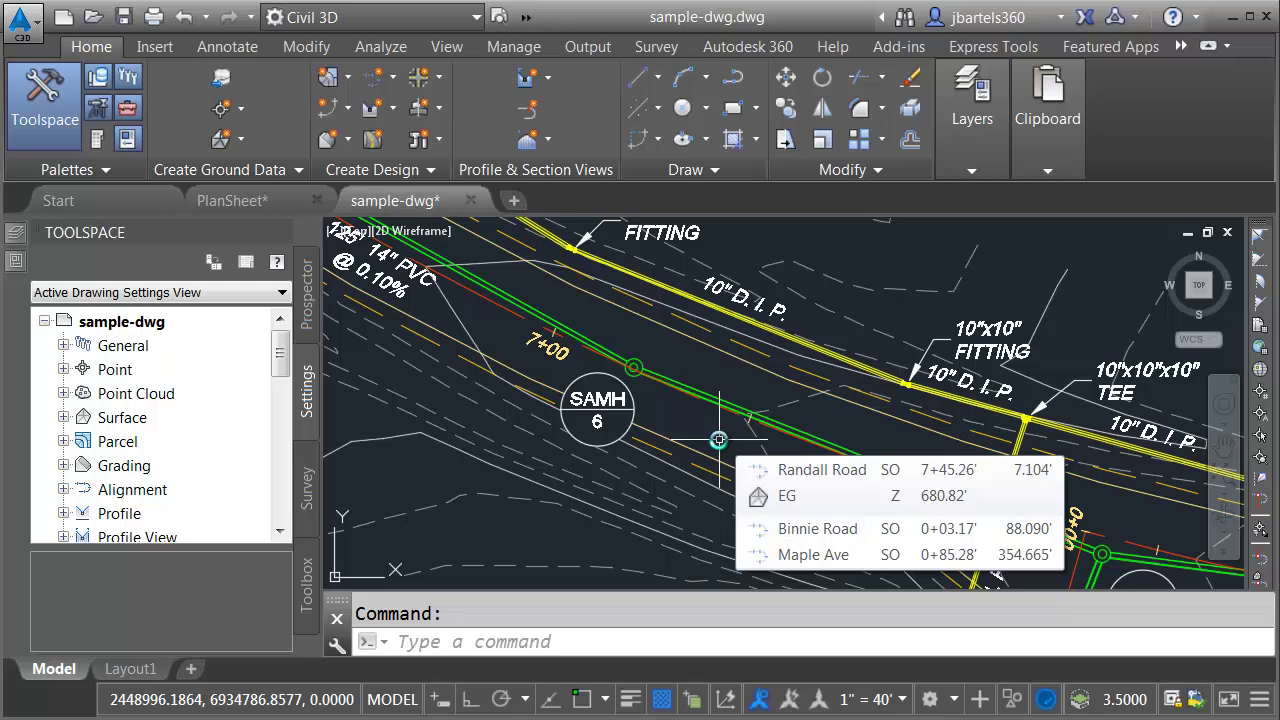
pyautogui.scroll(-6, 708, 428)
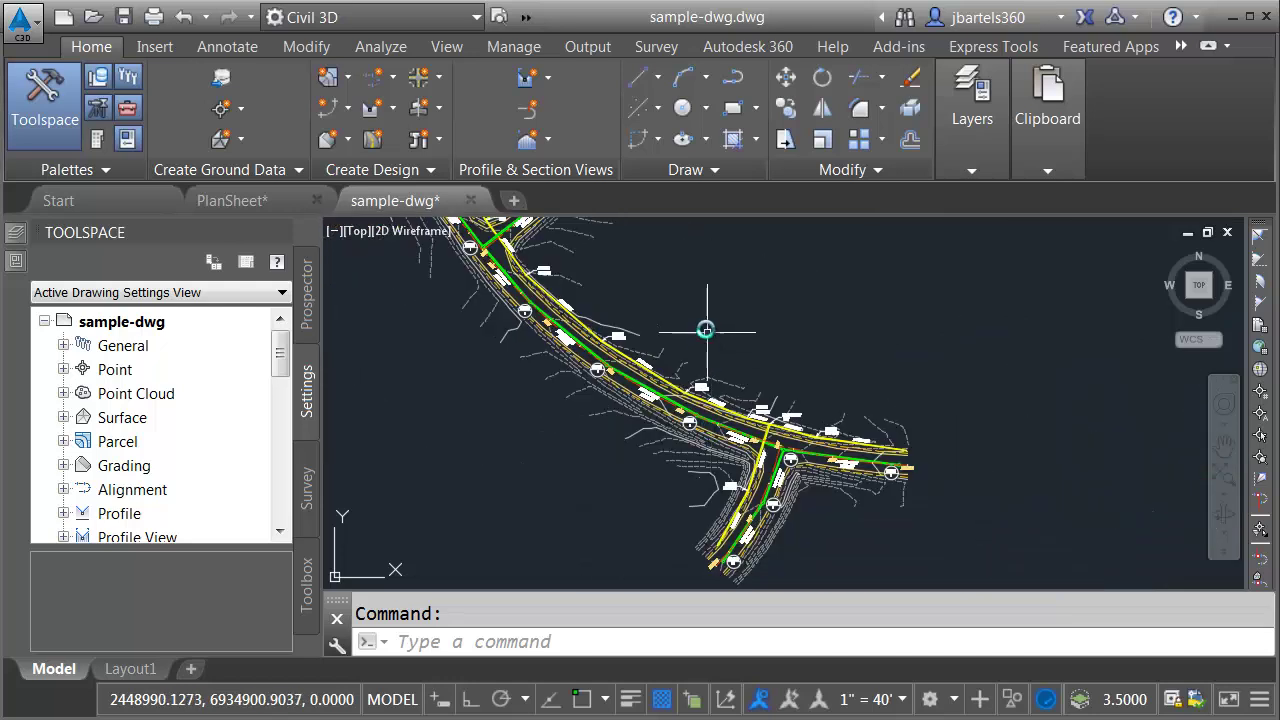
pyautogui.moveTo(706, 329); pyautogui.dragTo(826, 449, button='middle')
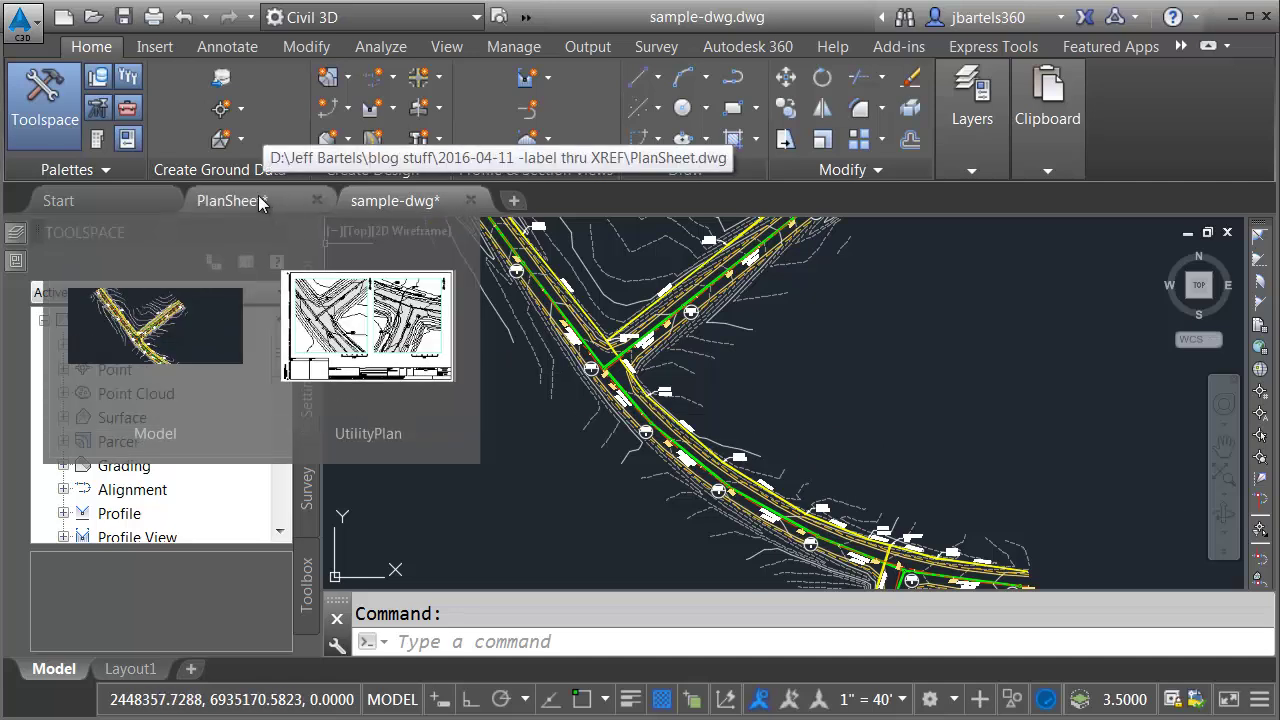
# Step: Switch to the PlanSheet drawing, select then release the xref, and frame the junction pipe labels
pyautogui.click(259, 203)
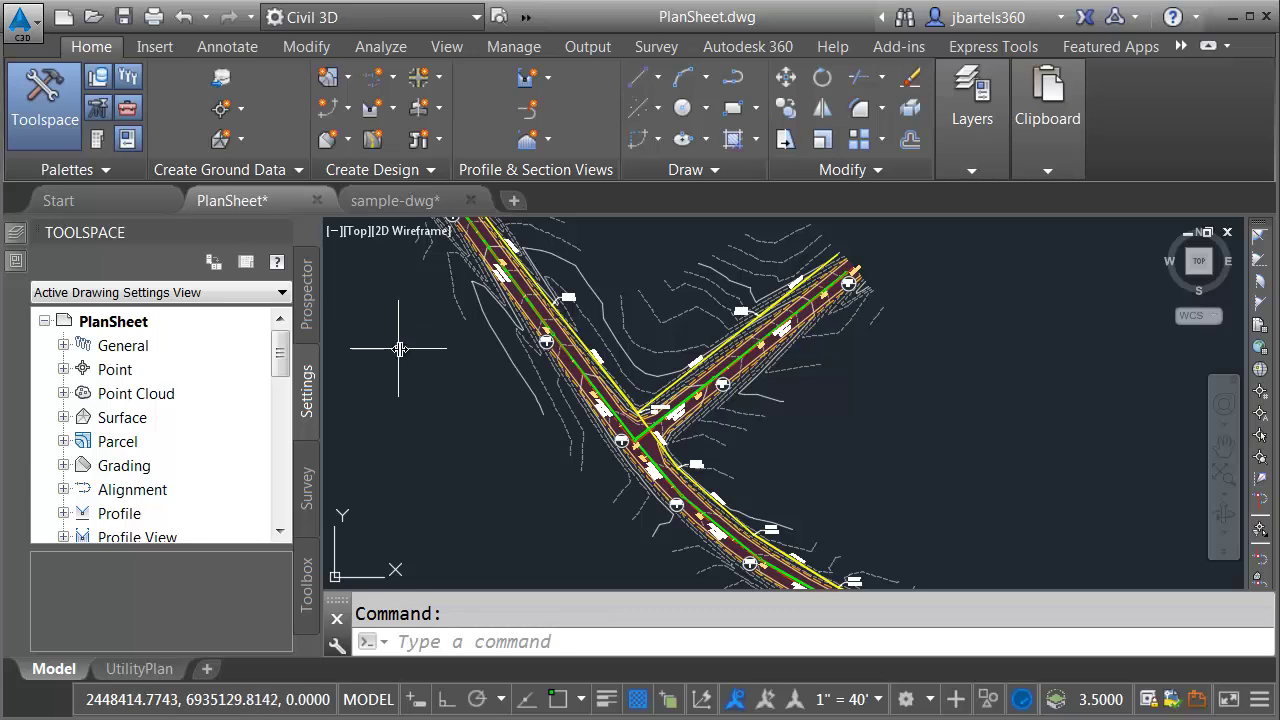
pyautogui.click(505, 353)
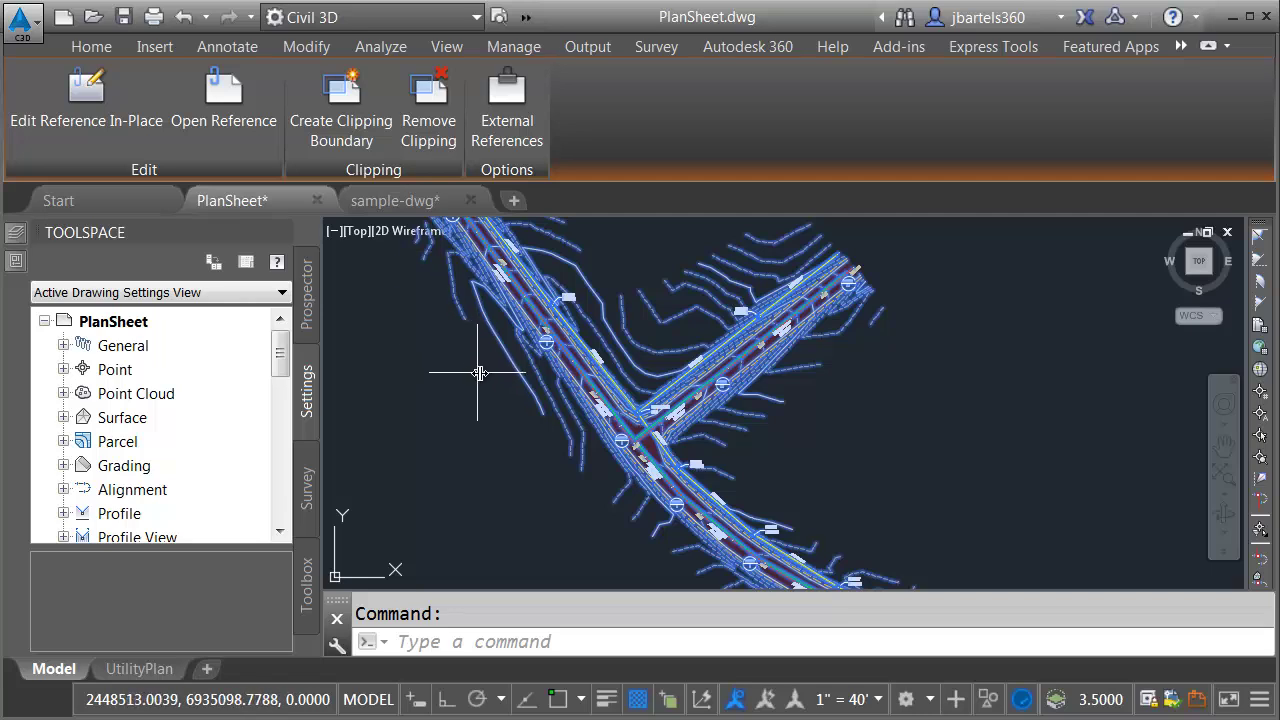
pyautogui.press('Escape')
pyautogui.scroll(3, 632, 396)
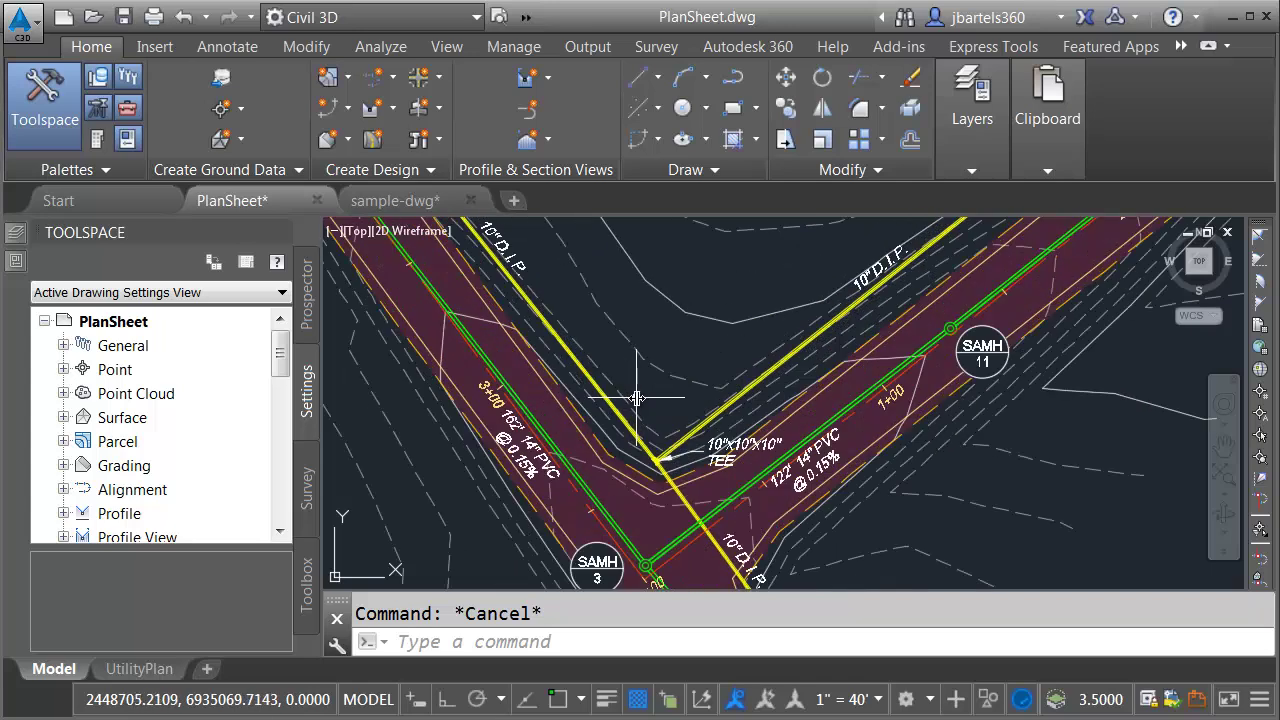
pyautogui.moveTo(637, 398); pyautogui.dragTo(663, 280, button='middle')
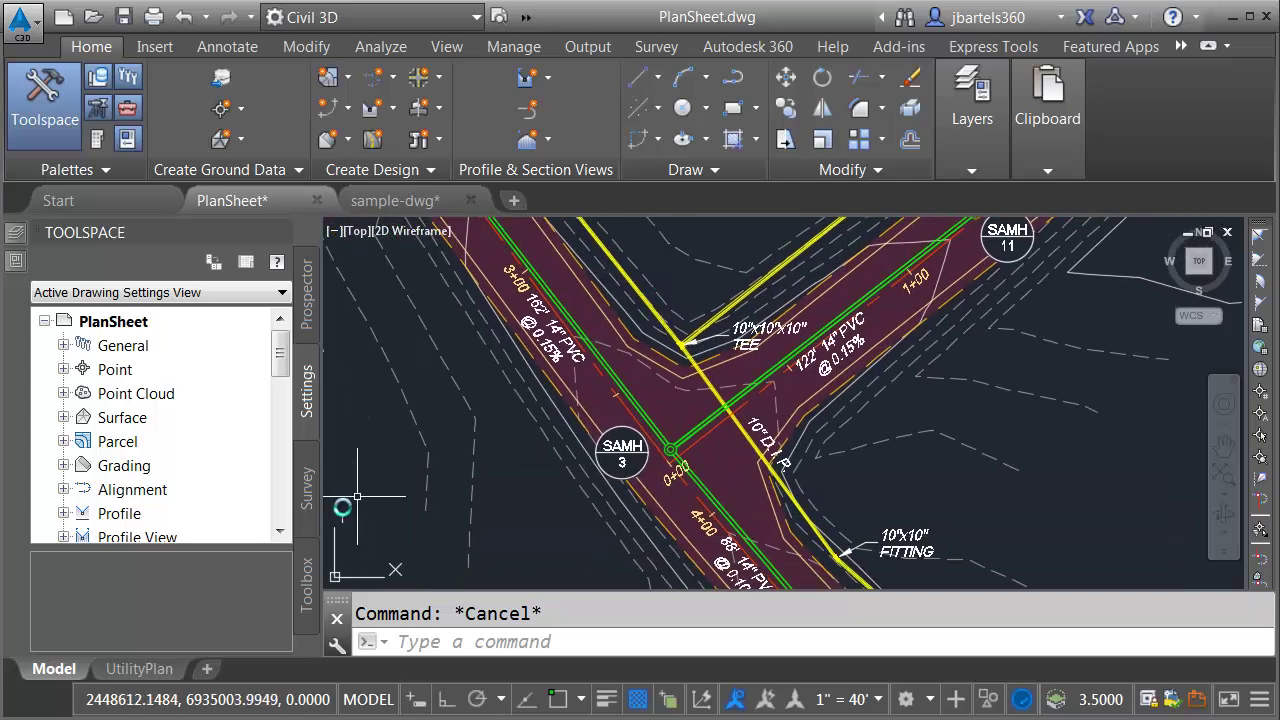
# Step: Show the UtilityPlan layout and zoom around its viewport to see more pipes and contours
pyautogui.click(149, 668)
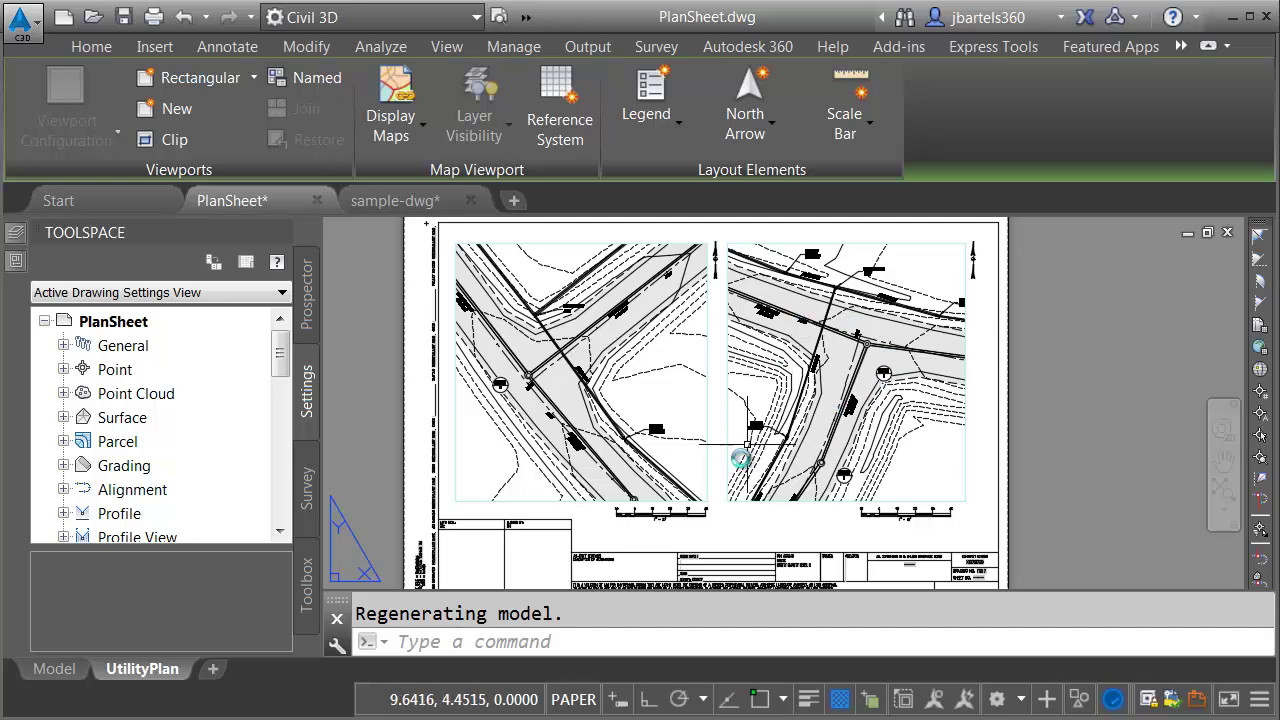
pyautogui.scroll(5, 675, 517)
pyautogui.moveTo(689, 514); pyautogui.dragTo(687, 524, button='middle')
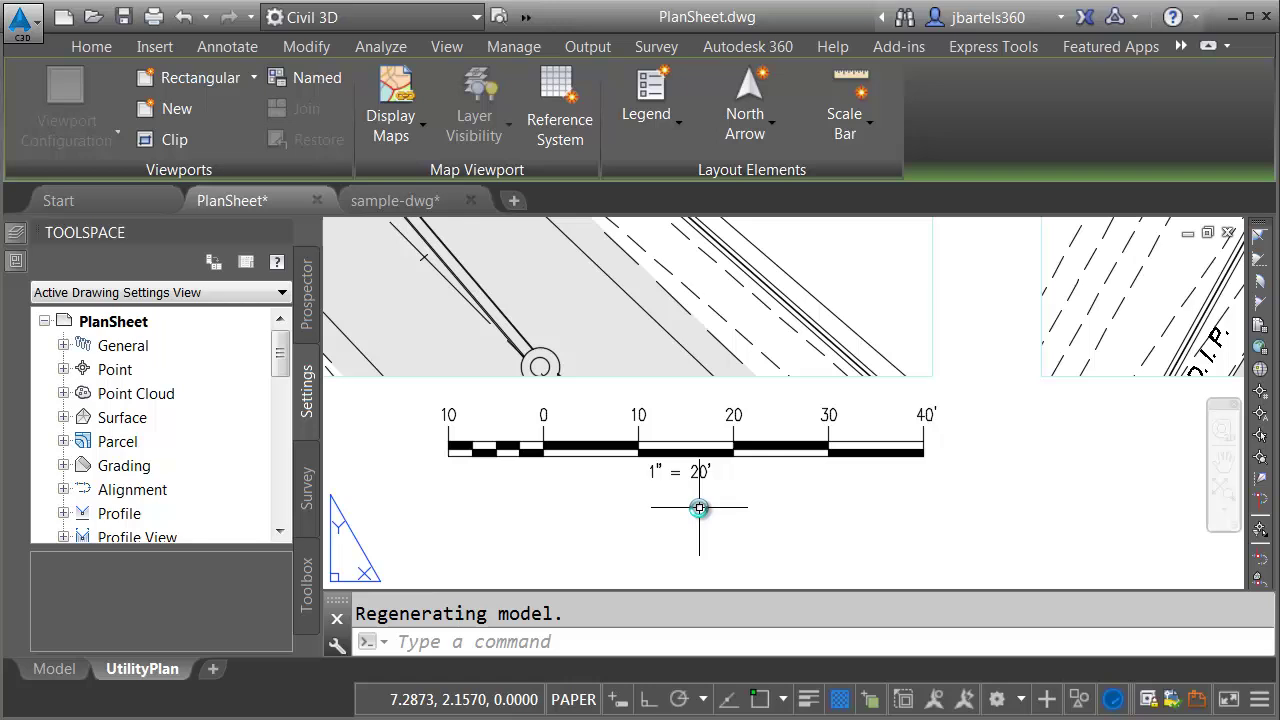
pyautogui.scroll(-6, 700, 508)
pyautogui.scroll(5, 648, 410)
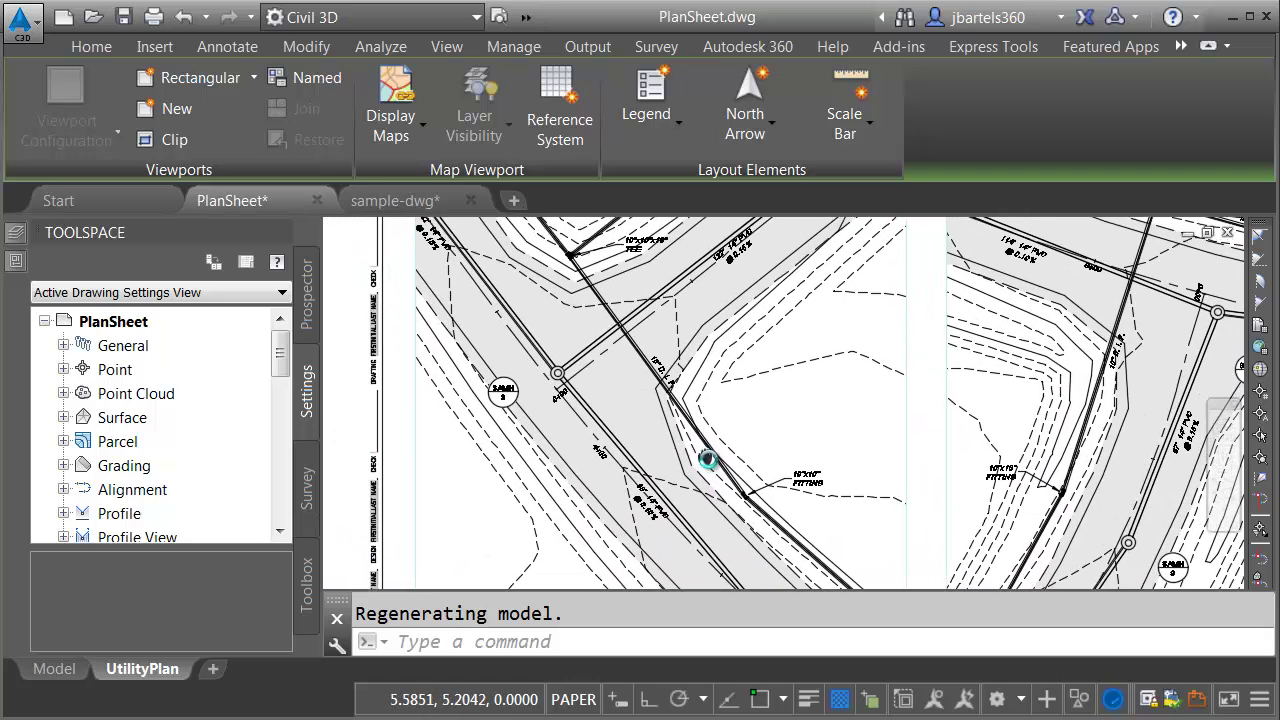
pyautogui.scroll(2, 640, 425)
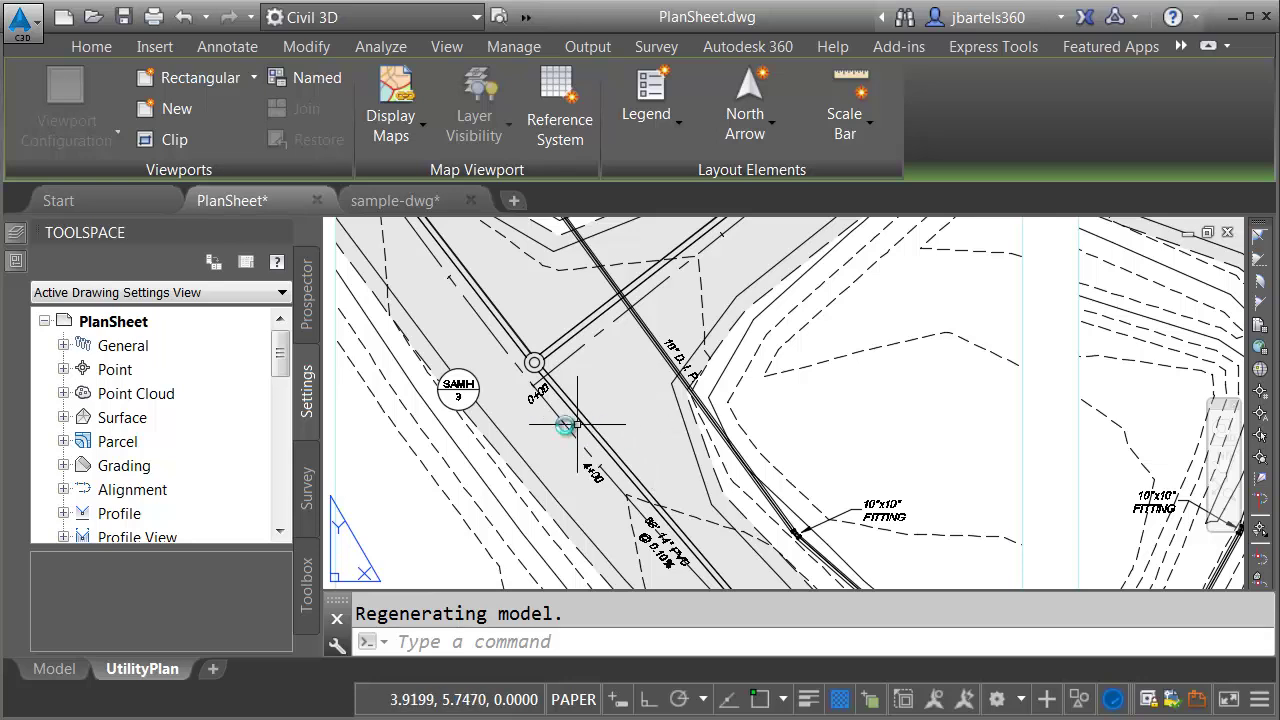
pyautogui.scroll(2, 488, 414)
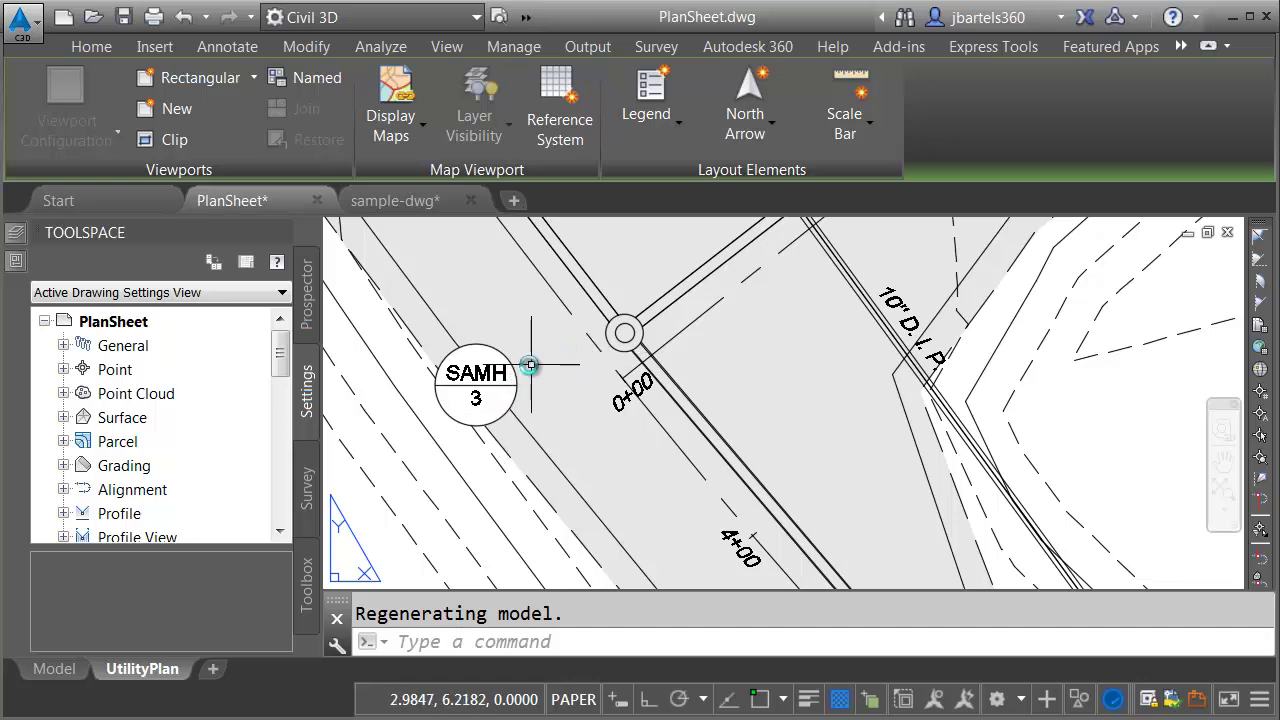
pyautogui.scroll(-3, 580, 394)
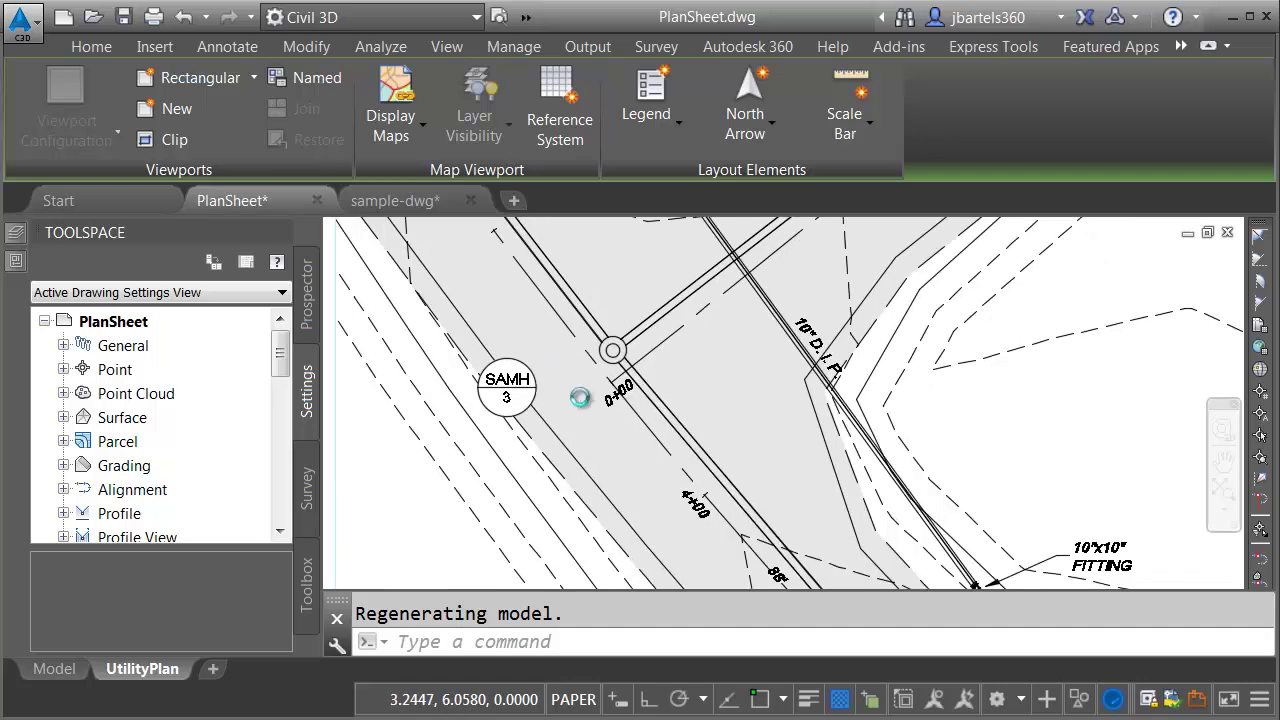
pyautogui.moveTo(983, 389); pyautogui.dragTo(706, 428, button='middle')
pyautogui.scroll(1, 500, 494)
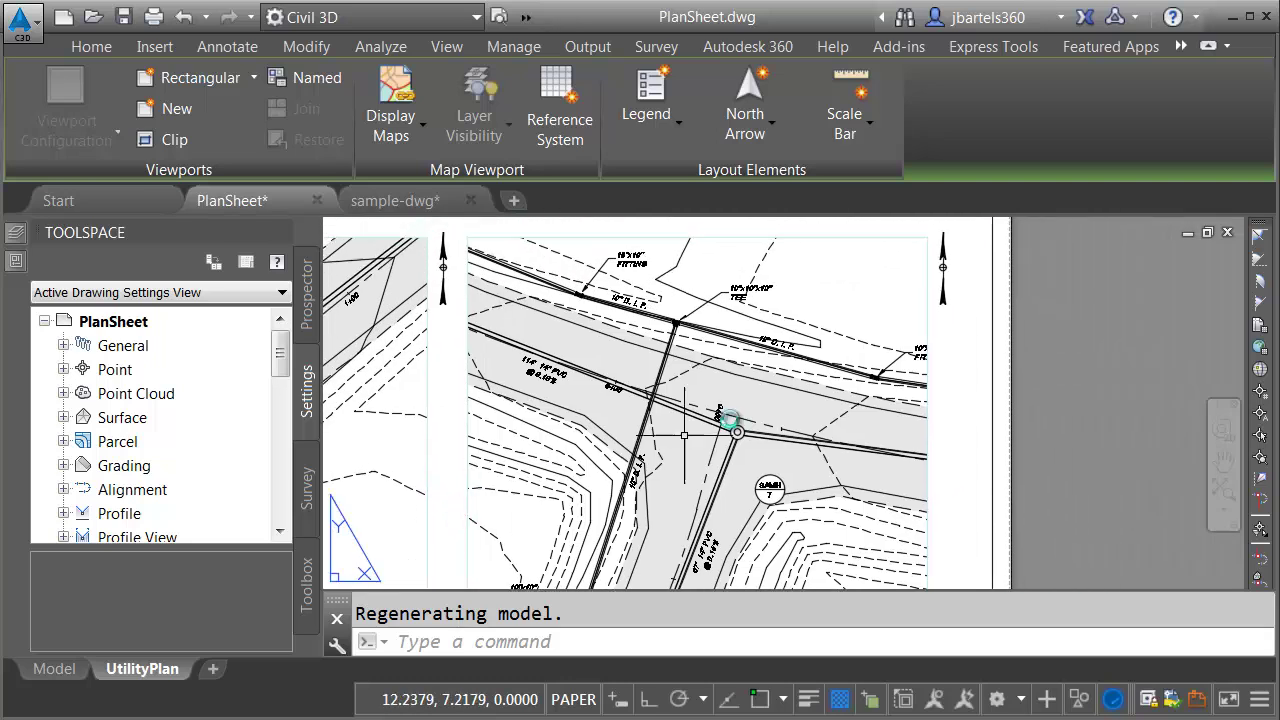
pyautogui.scroll(1, 899, 367)
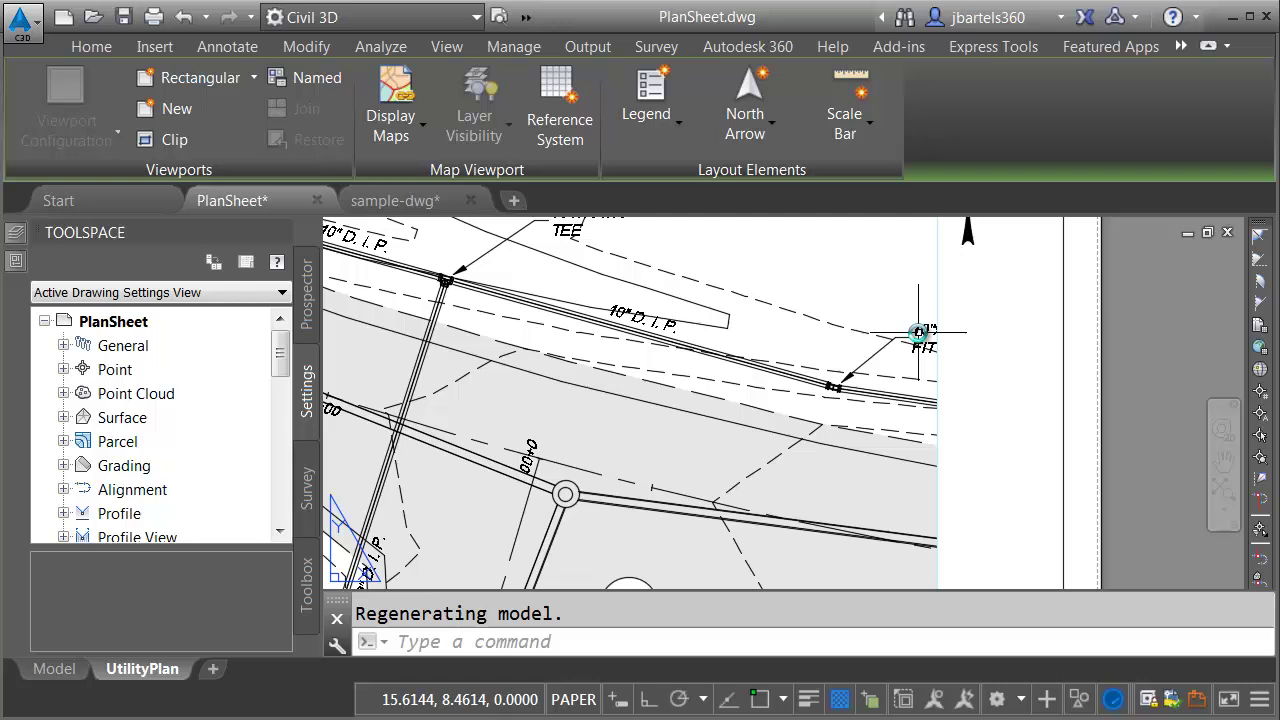
# Step: Activate the viewport, select the xref through it, then go back to paper space
pyautogui.doubleClick(847, 351)
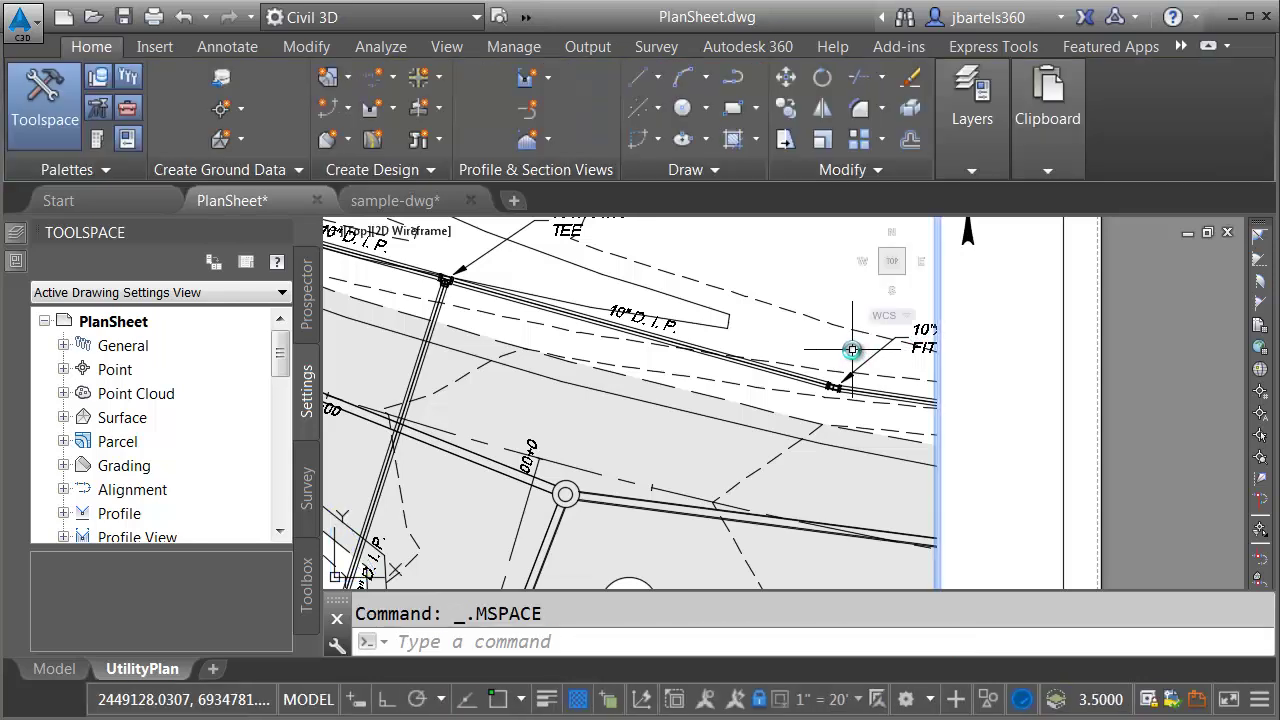
pyautogui.click(846, 351)
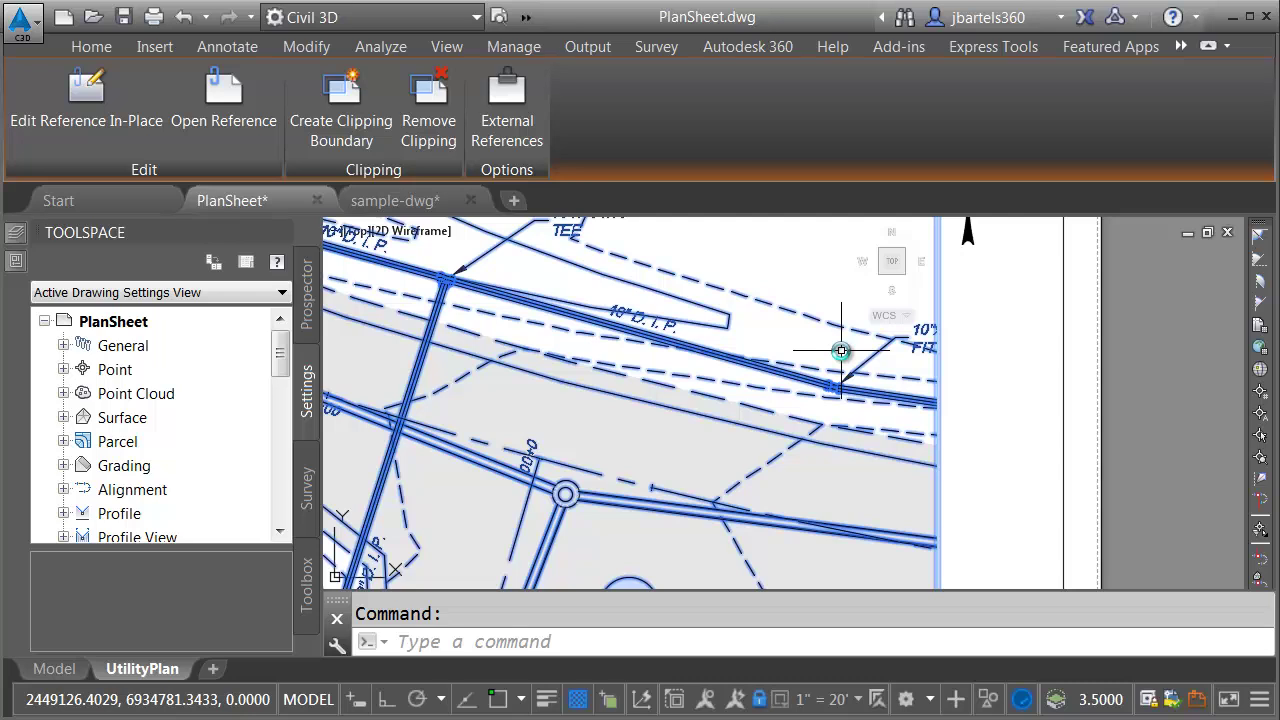
pyautogui.doubleClick(980, 385)
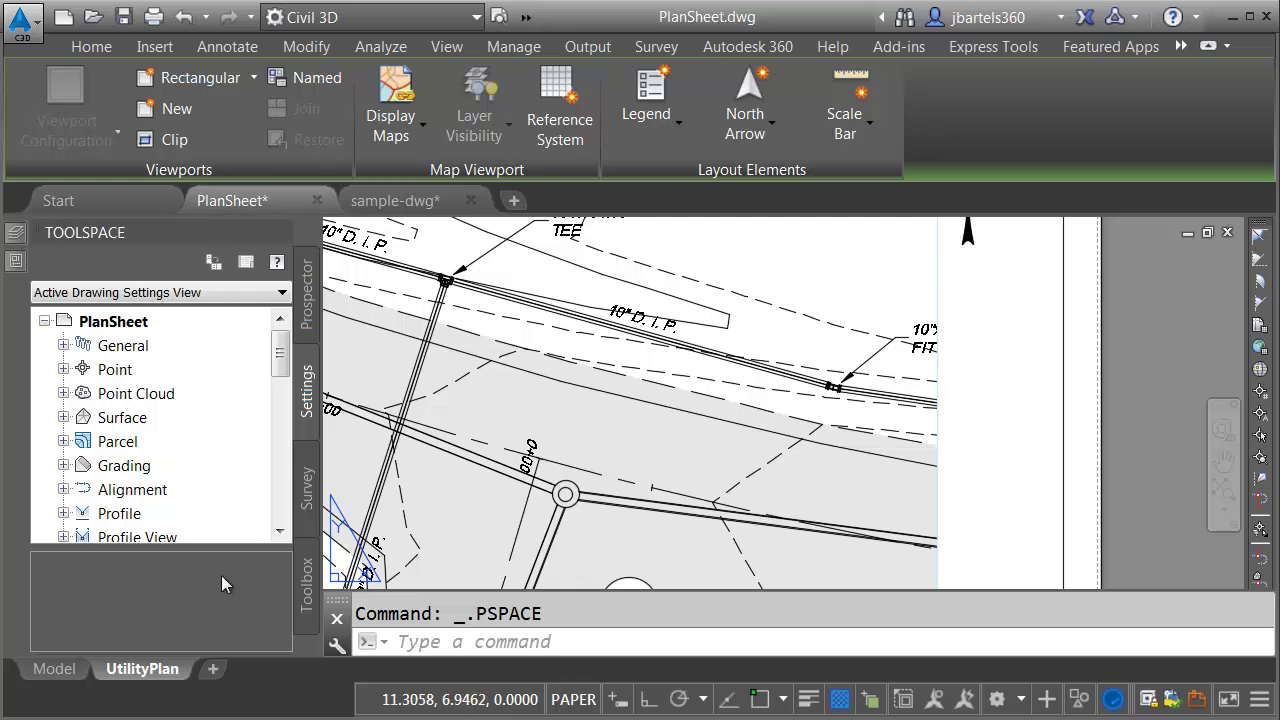
# Step: In PlanSheet model space, freeze the Z-WM-Pipe-Lbls, Z-San-Pipe-Lbls and Z-San-Structure-Lbls xref layers by picking their labels
pyautogui.click(55, 669)
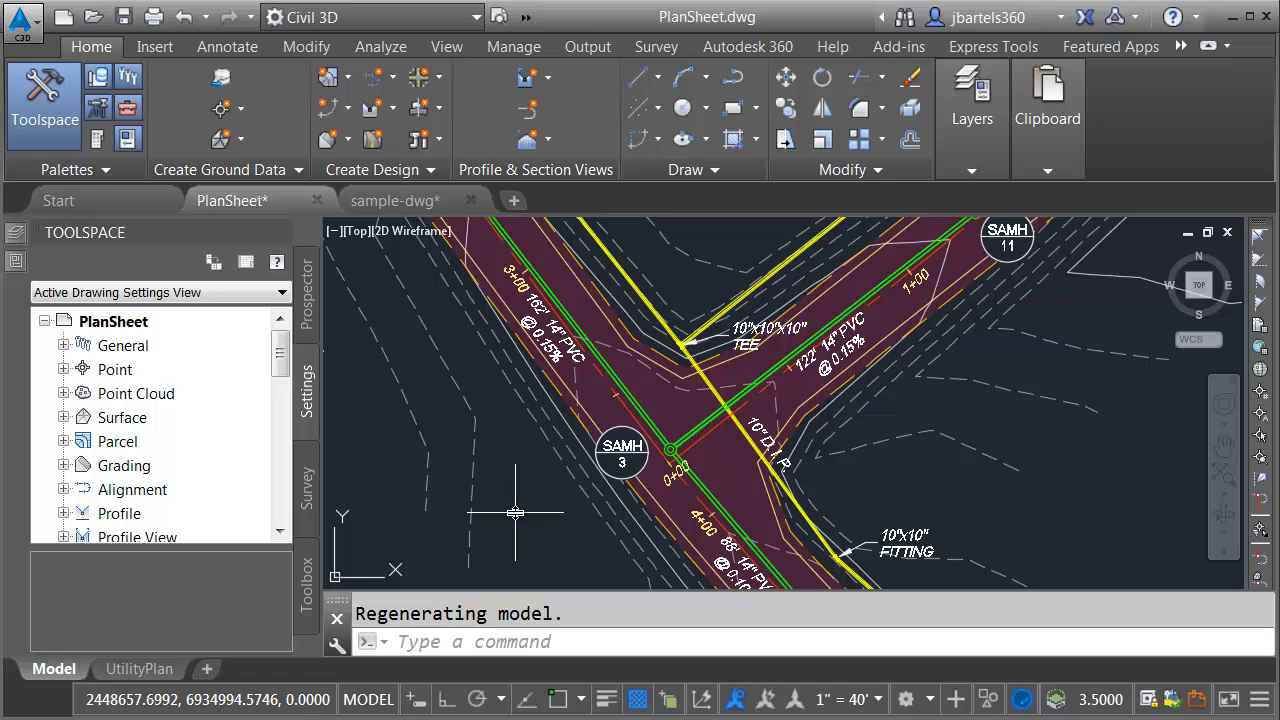
pyautogui.click(972, 172)
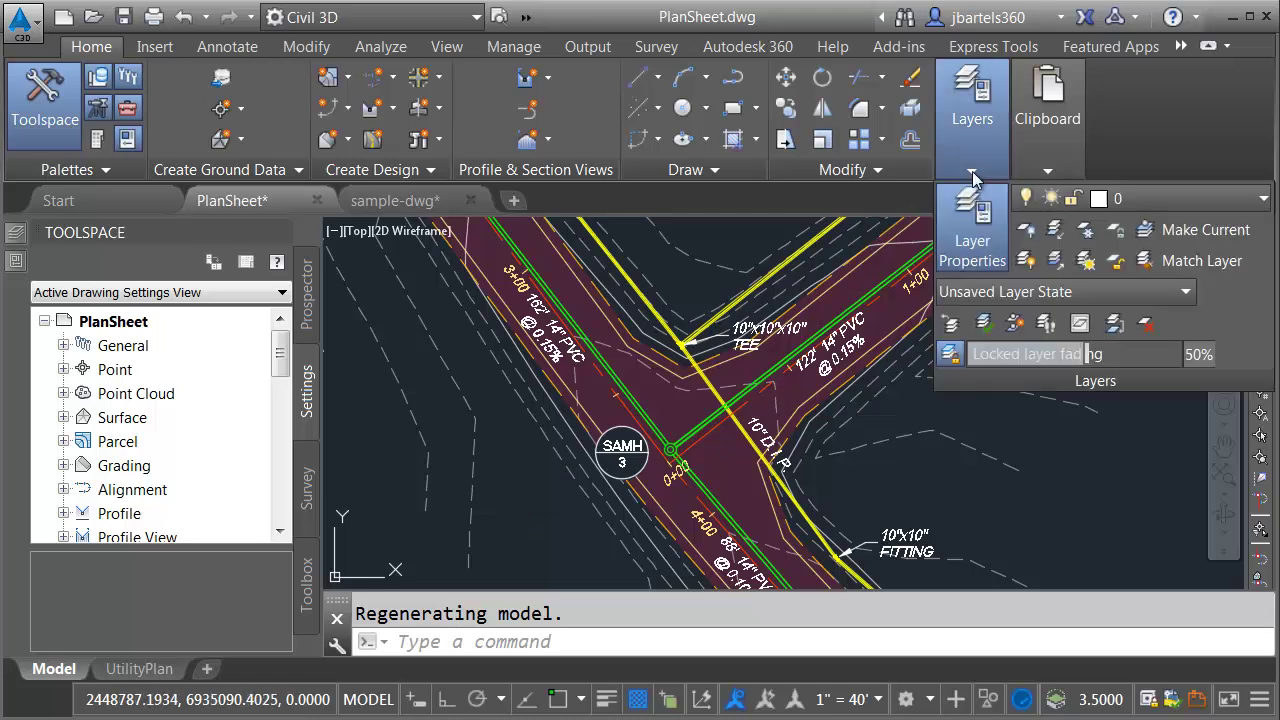
pyautogui.click(1085, 230)
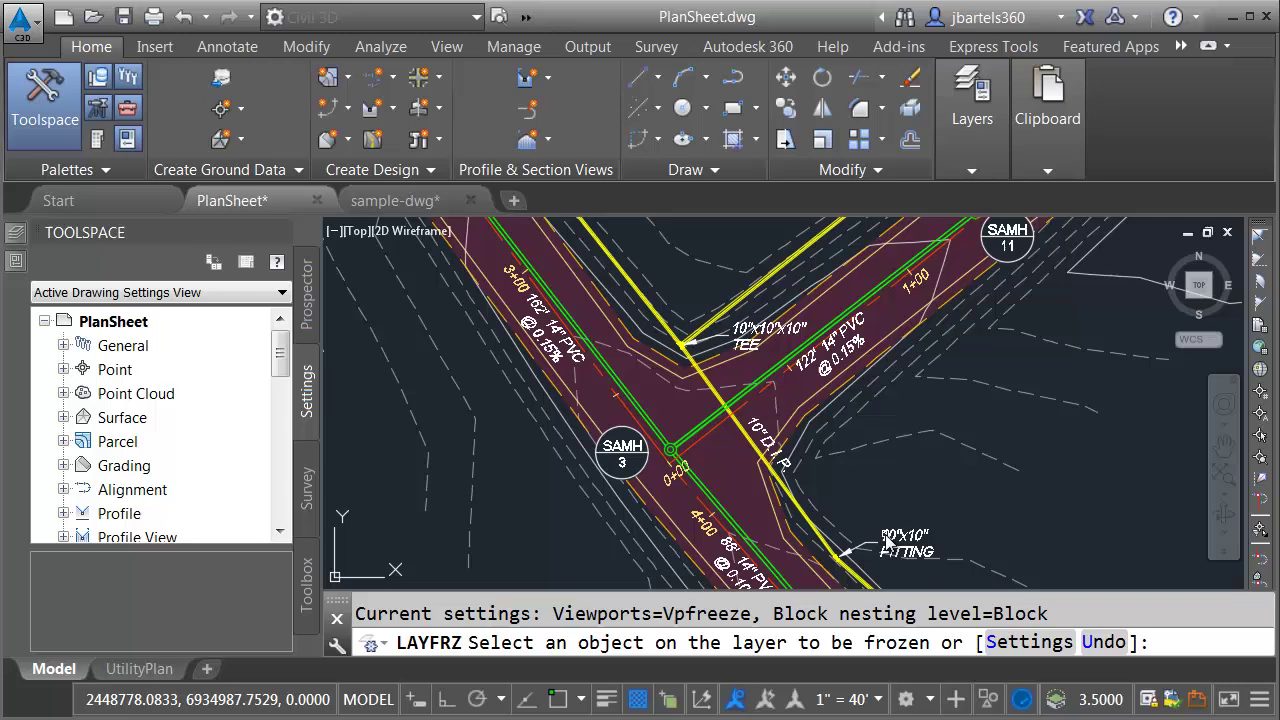
pyautogui.click(886, 541)
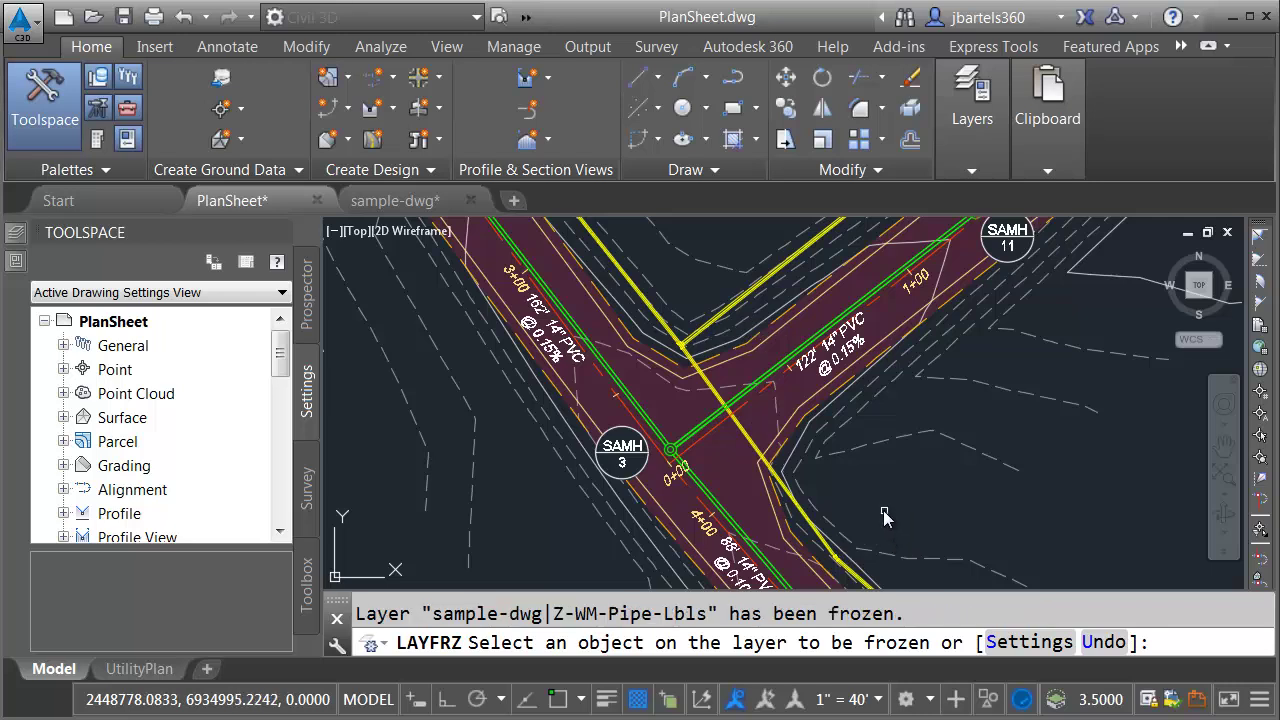
pyautogui.scroll(2, 925, 415)
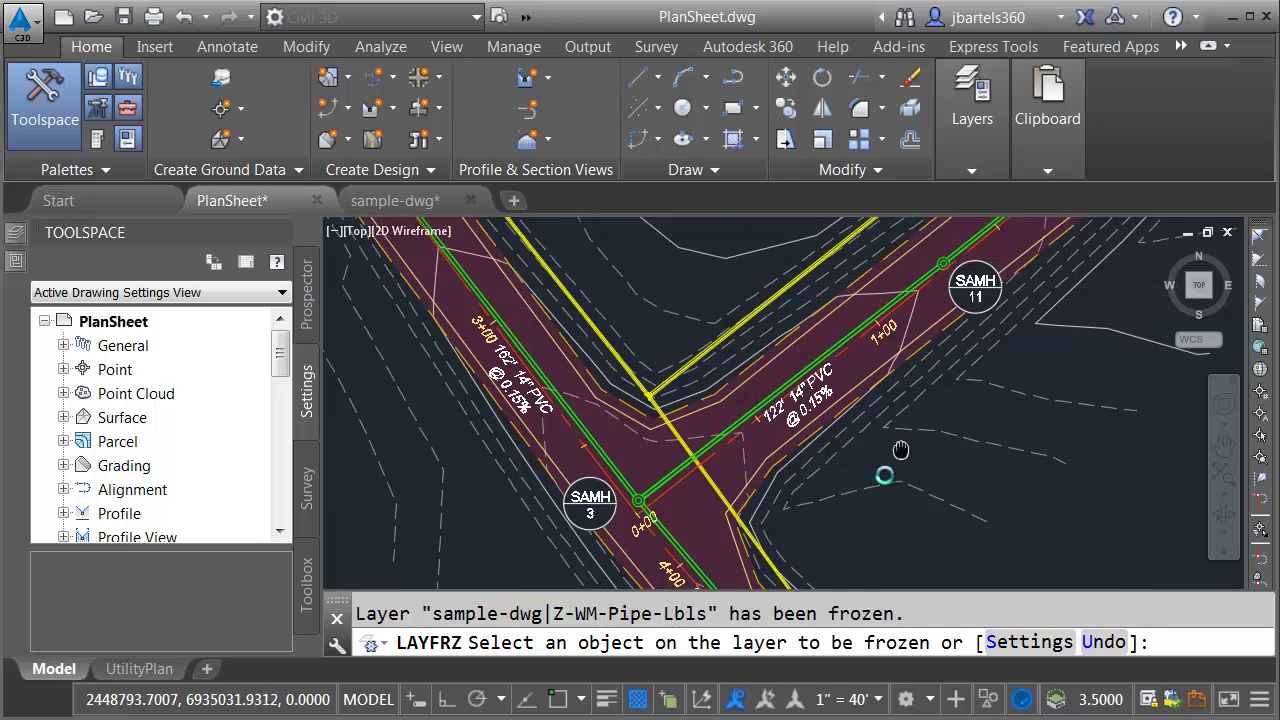
pyautogui.click(787, 407)
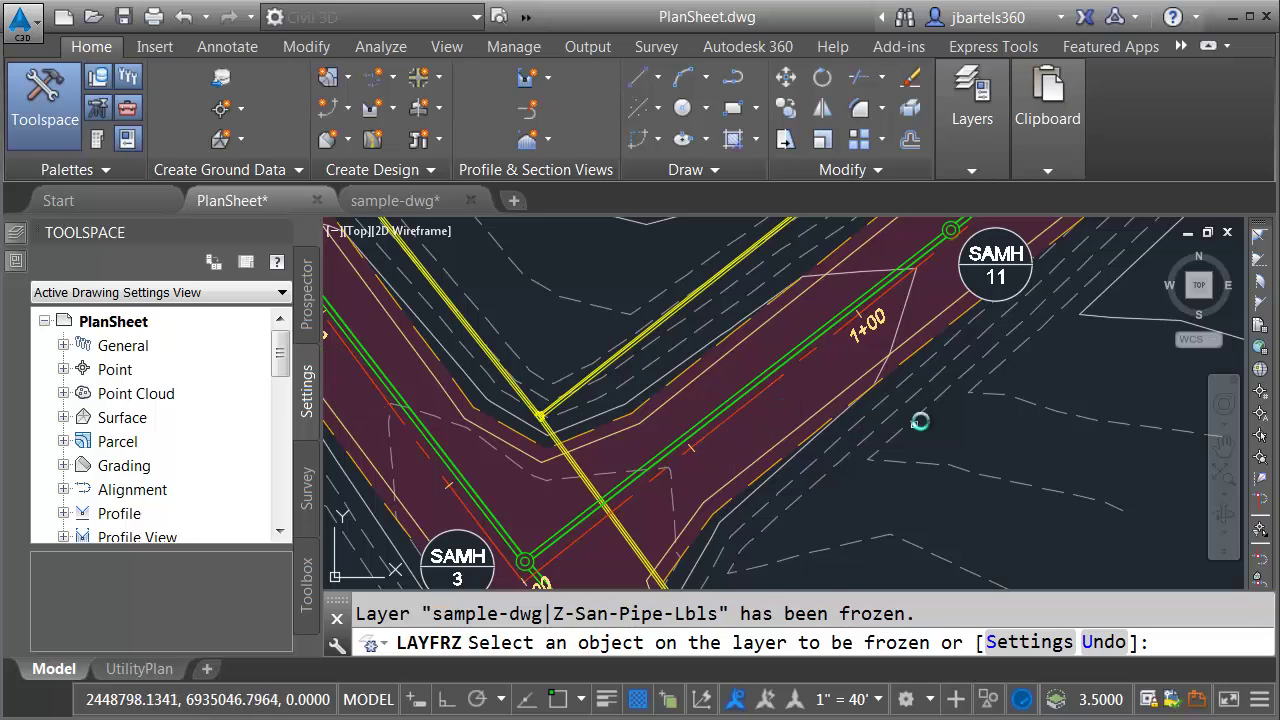
pyautogui.click(932, 378)
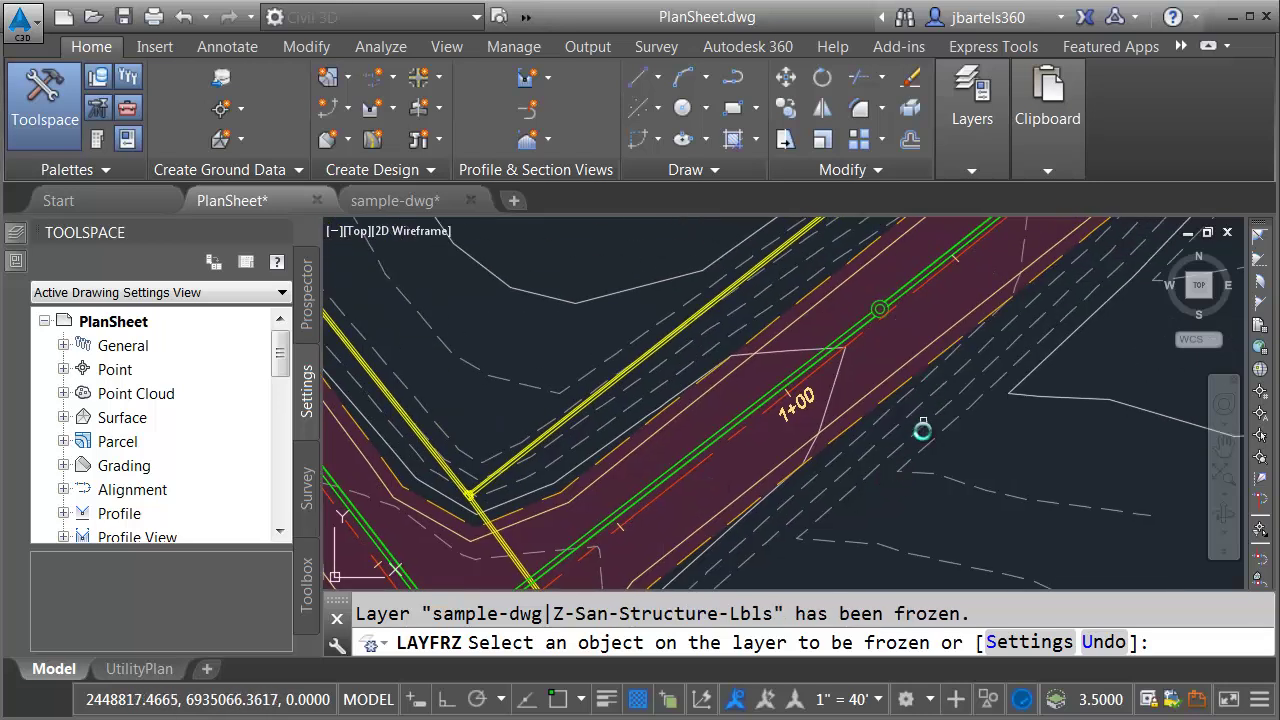
pyautogui.press('Escape')
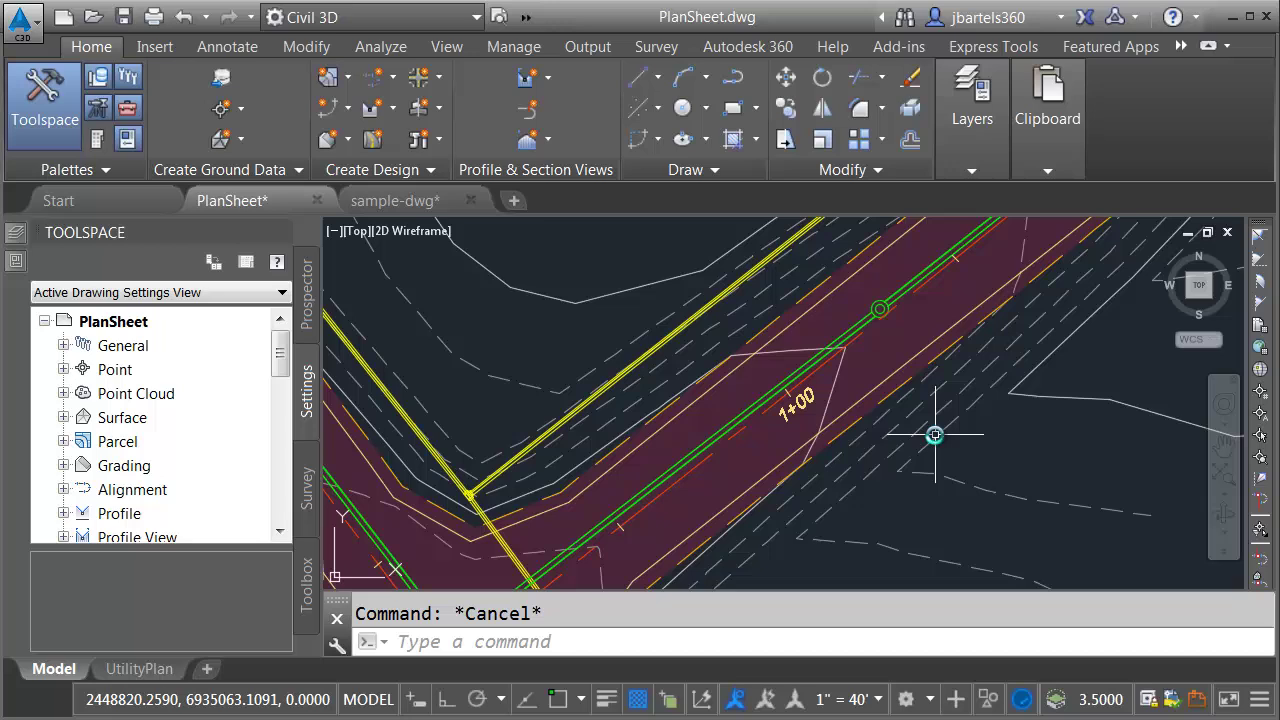
pyautogui.scroll(-2, 934, 440)
pyautogui.moveTo(934, 440)
pyautogui.mouseDown(button='middle')
pyautogui.moveTo(903, 474)
pyautogui.moveTo(862, 436)
pyautogui.mouseUp(button='middle')
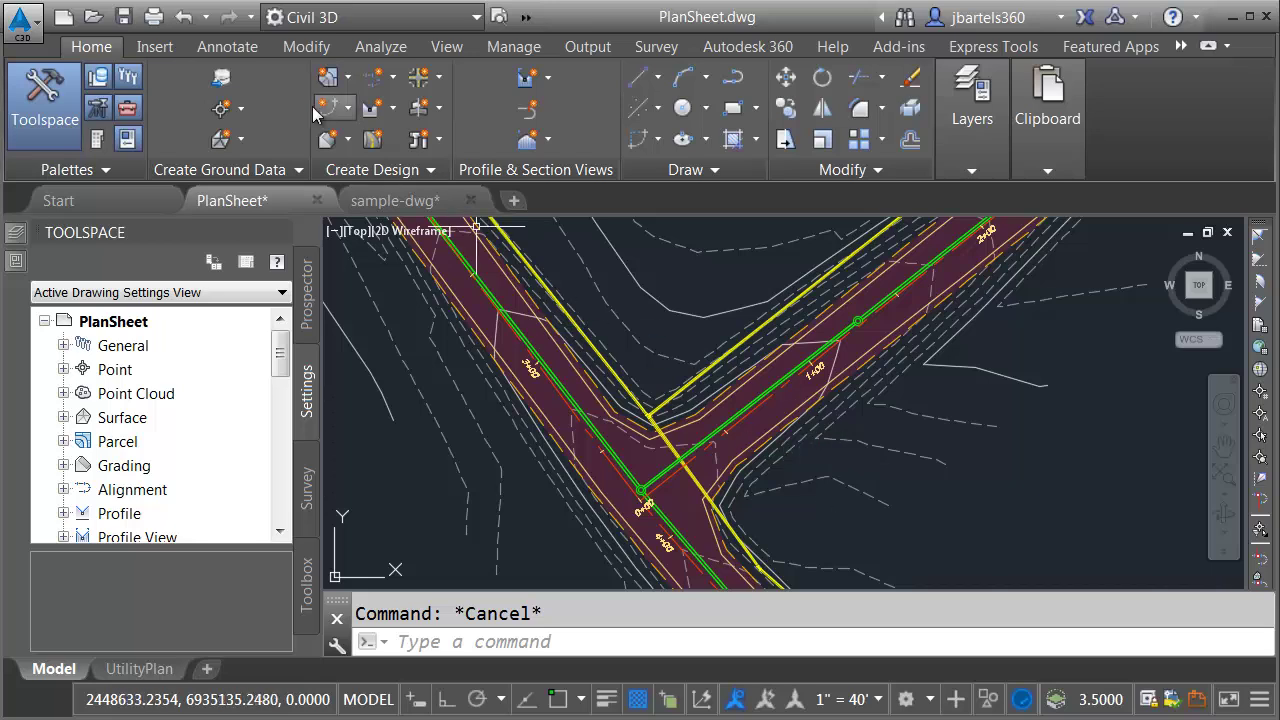
# Step: Open Add Labels from the Annotate tab and set Feature to Pressure Pipe Network
pyautogui.click(227, 47)
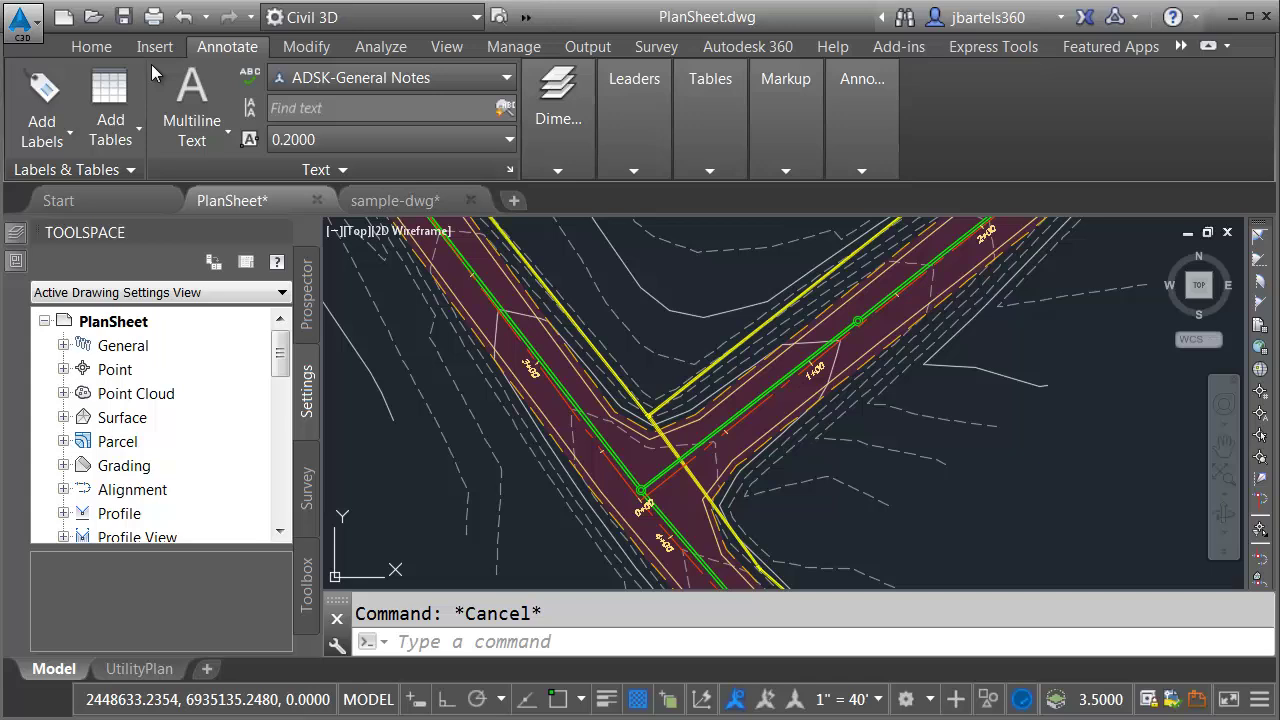
pyautogui.click(43, 88)
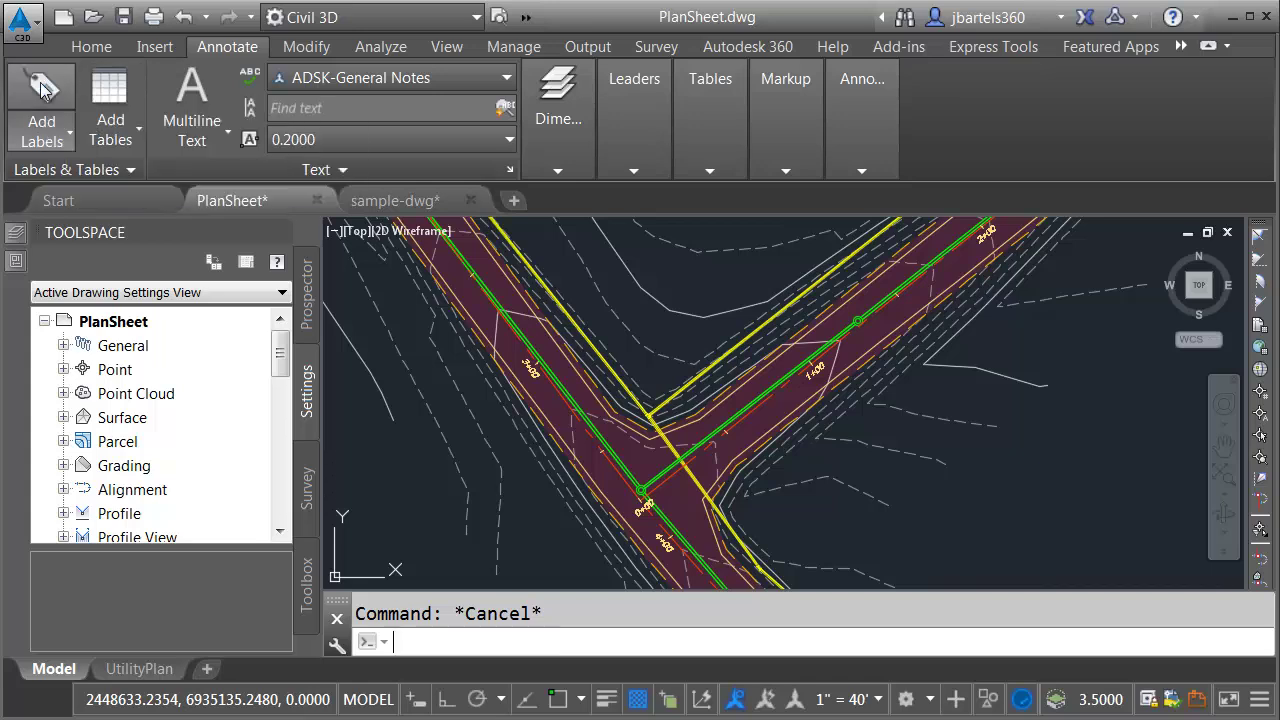
pyautogui.click(92, 174)
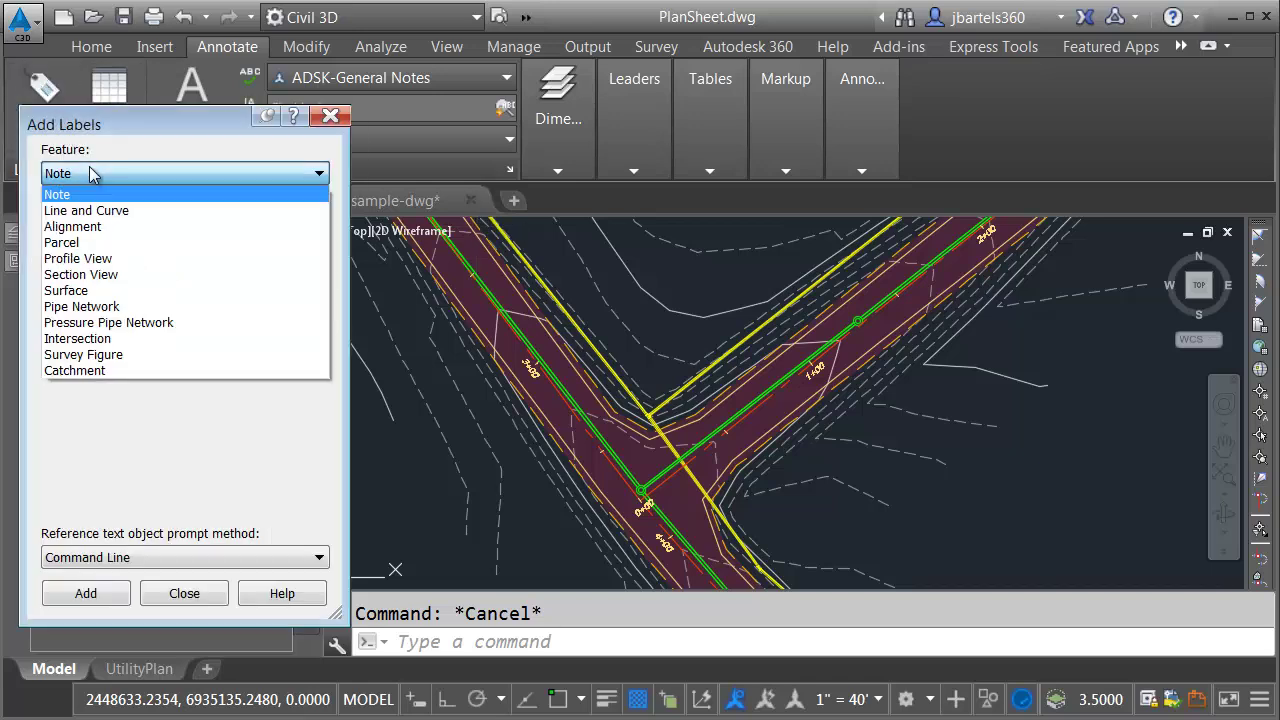
pyautogui.click(50, 323)
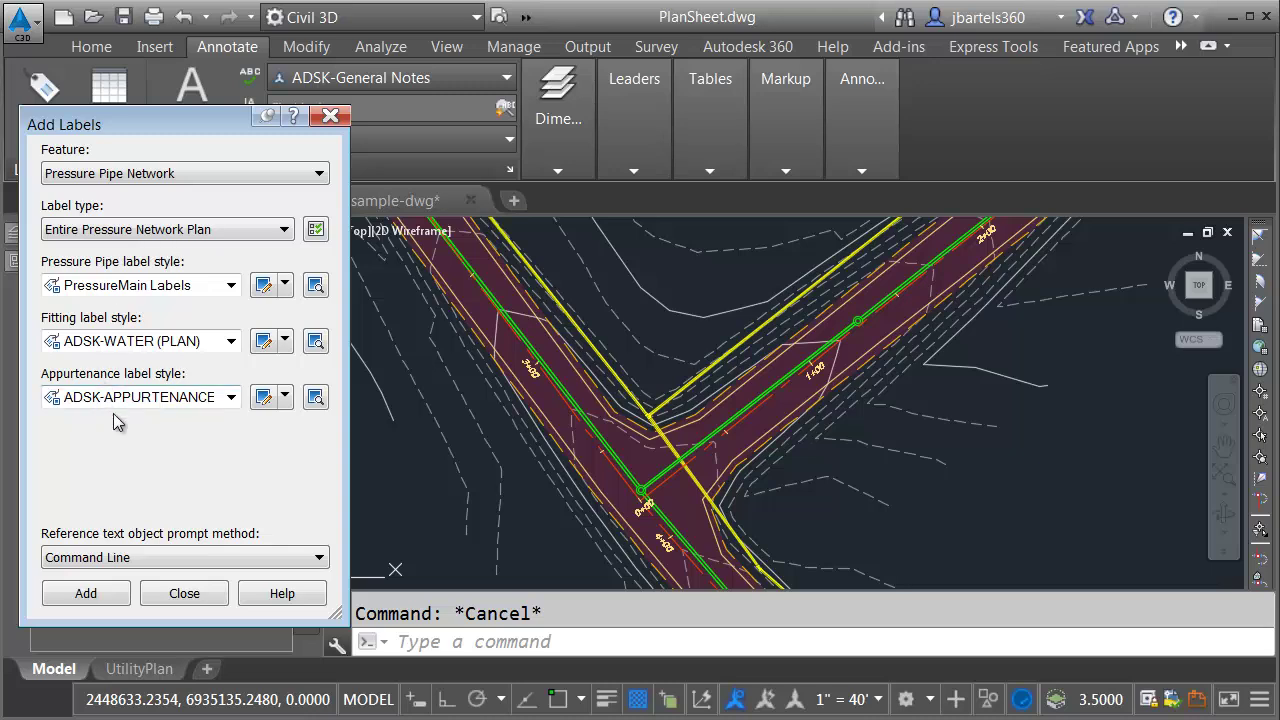
# Step: Label the entire pressure network by picking its TEE fitting, then review the labelled pipe run
pyautogui.click(86, 593)
pyautogui.scroll(5, 655, 415)
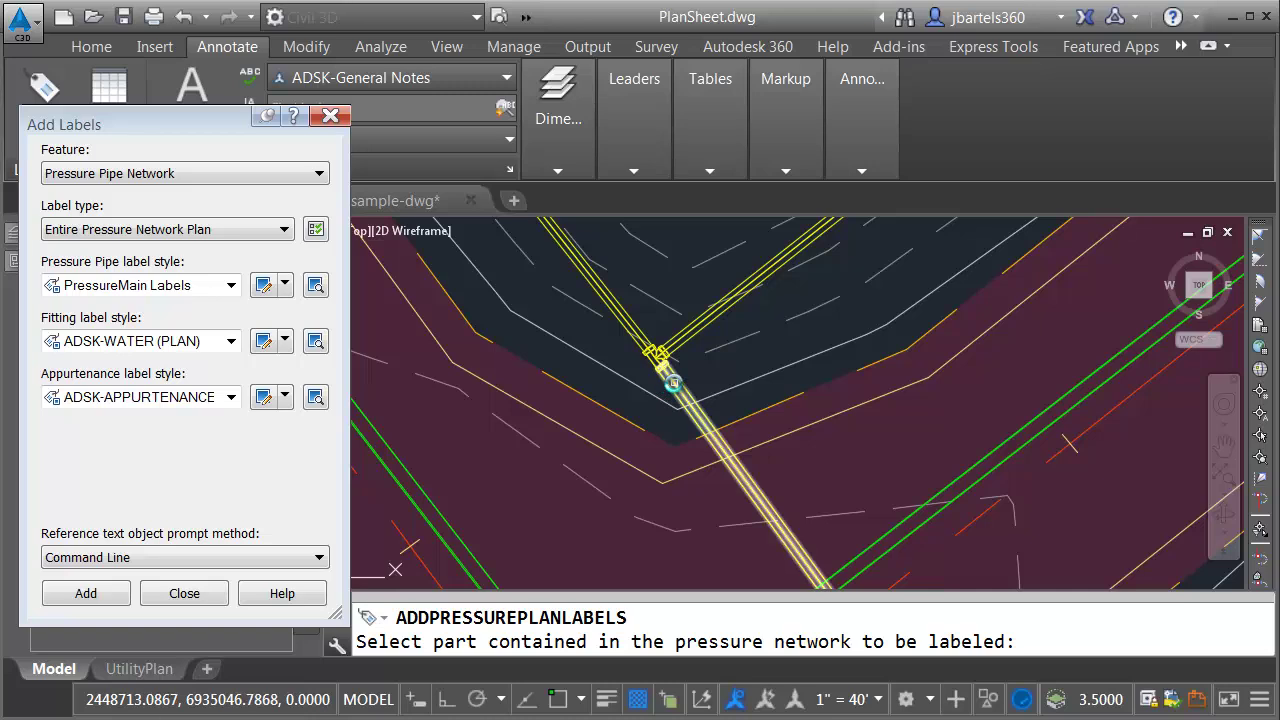
pyautogui.click(673, 383)
pyautogui.scroll(-3, 707, 388)
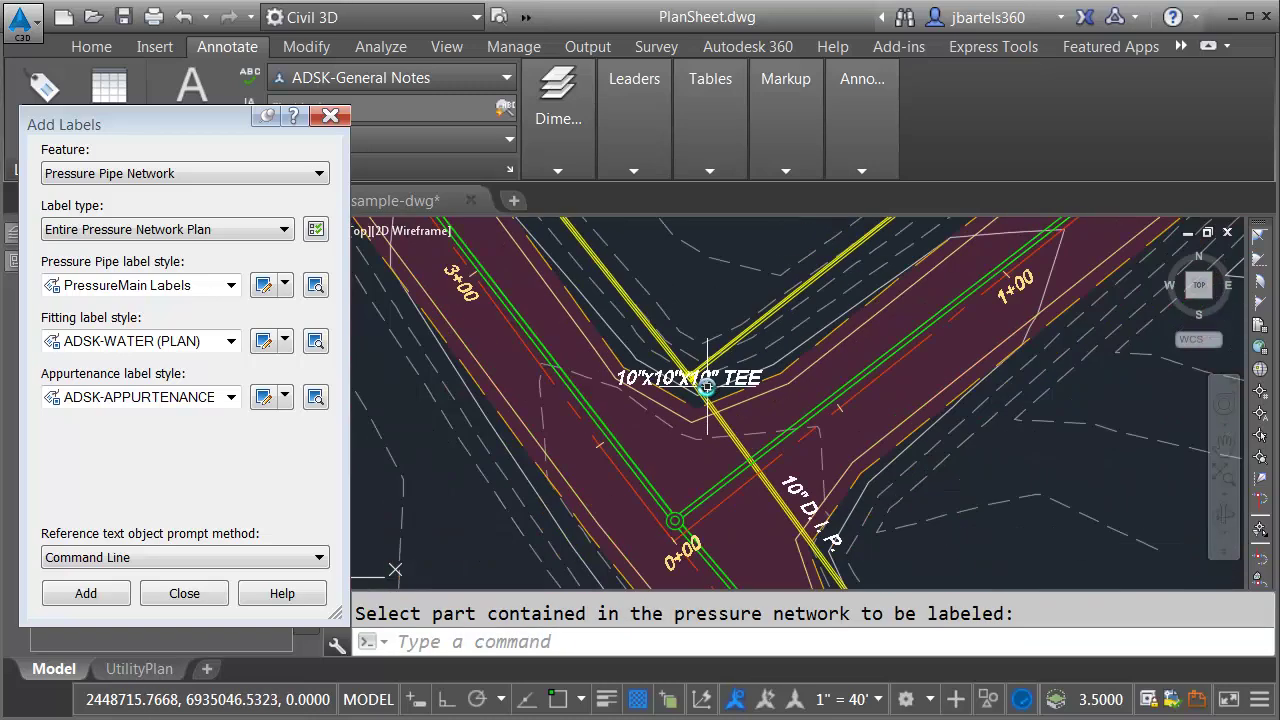
pyautogui.scroll(-3, 707, 388)
pyautogui.moveTo(871, 509); pyautogui.dragTo(686, 329, button='middle')
pyautogui.scroll(-2, 686, 329)
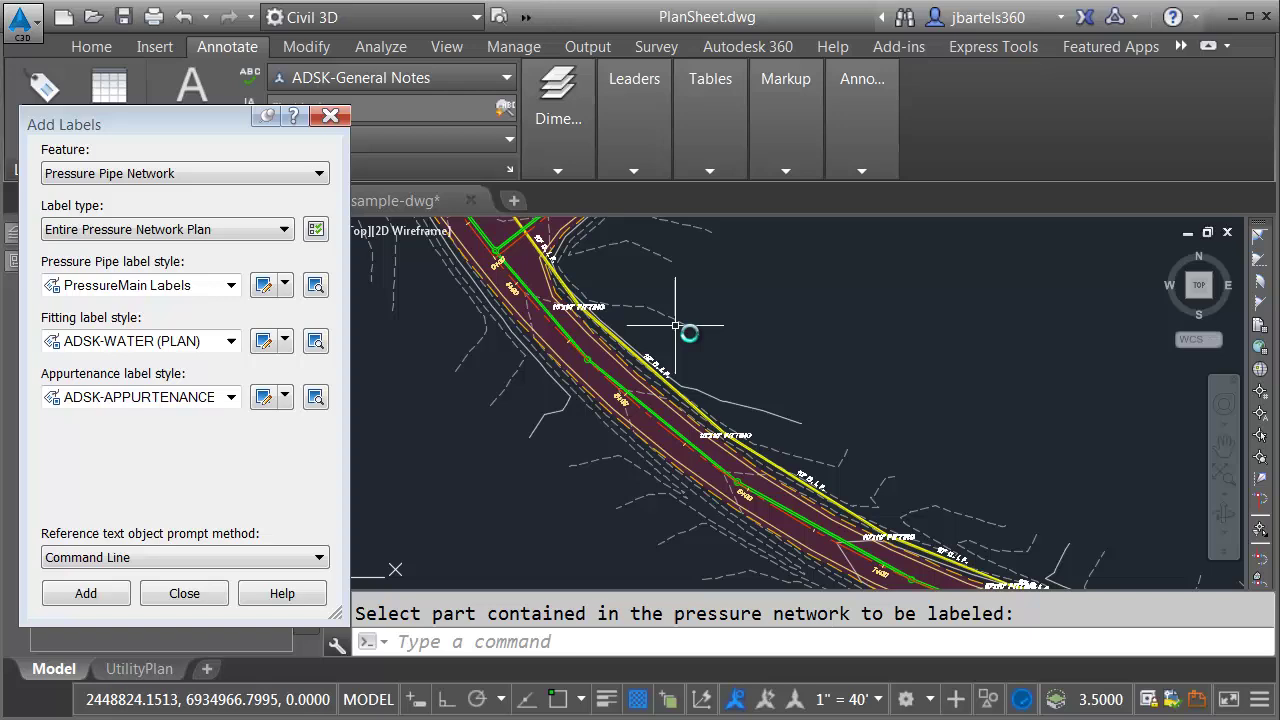
pyautogui.moveTo(879, 463)
pyautogui.mouseDown(button='middle')
pyautogui.moveTo(749, 360)
pyautogui.moveTo(712, 356)
pyautogui.mouseUp(button='middle')
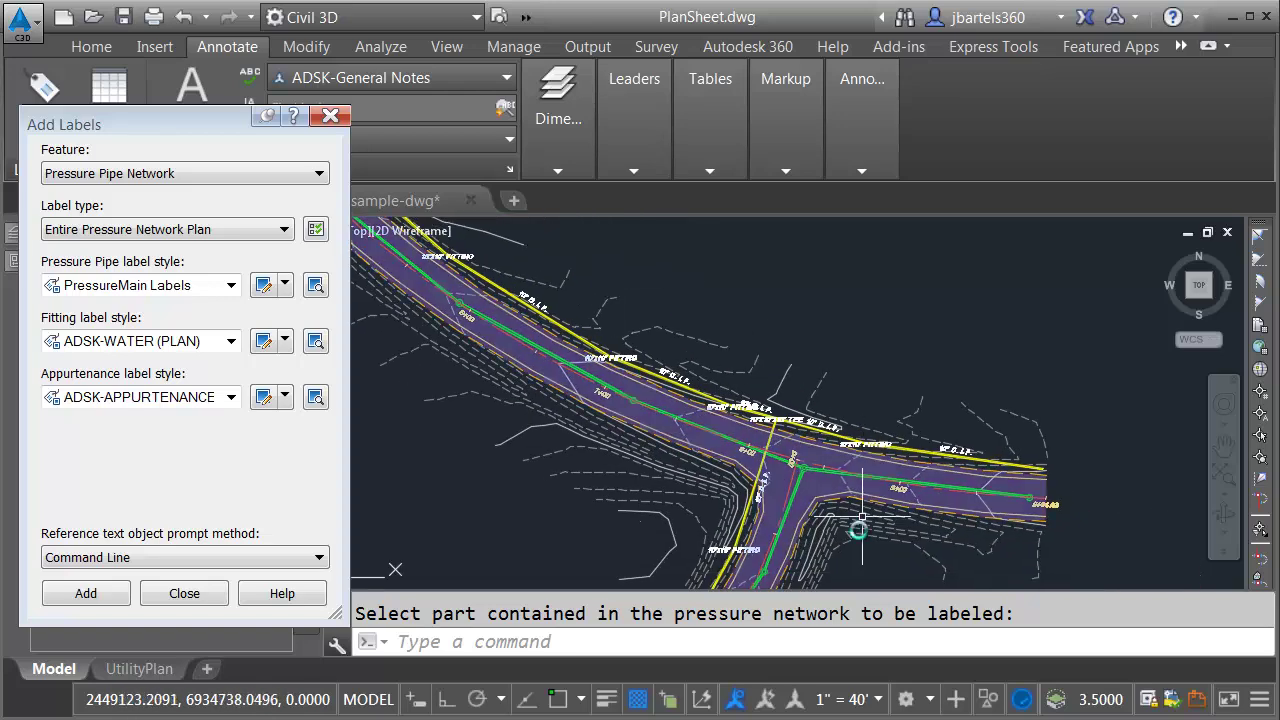
# Step: Set the annotation scale to 1" = 20'
pyautogui.click(876, 700)
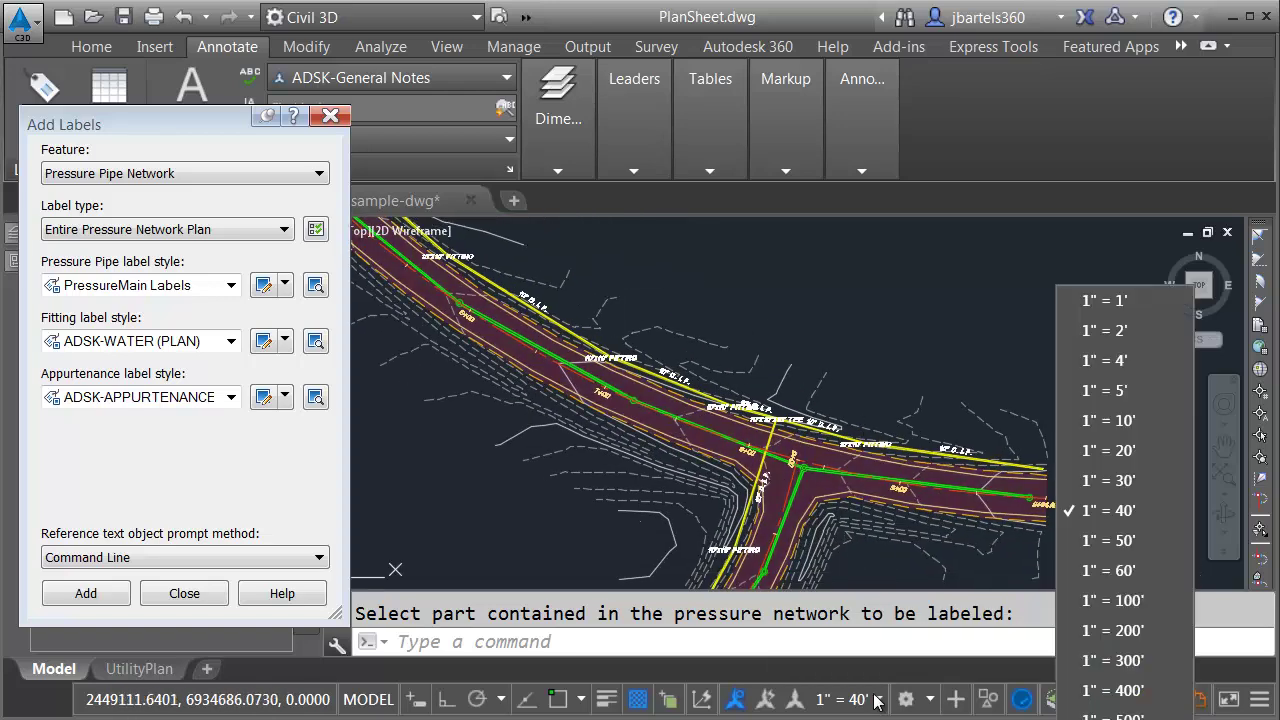
pyautogui.click(1080, 450)
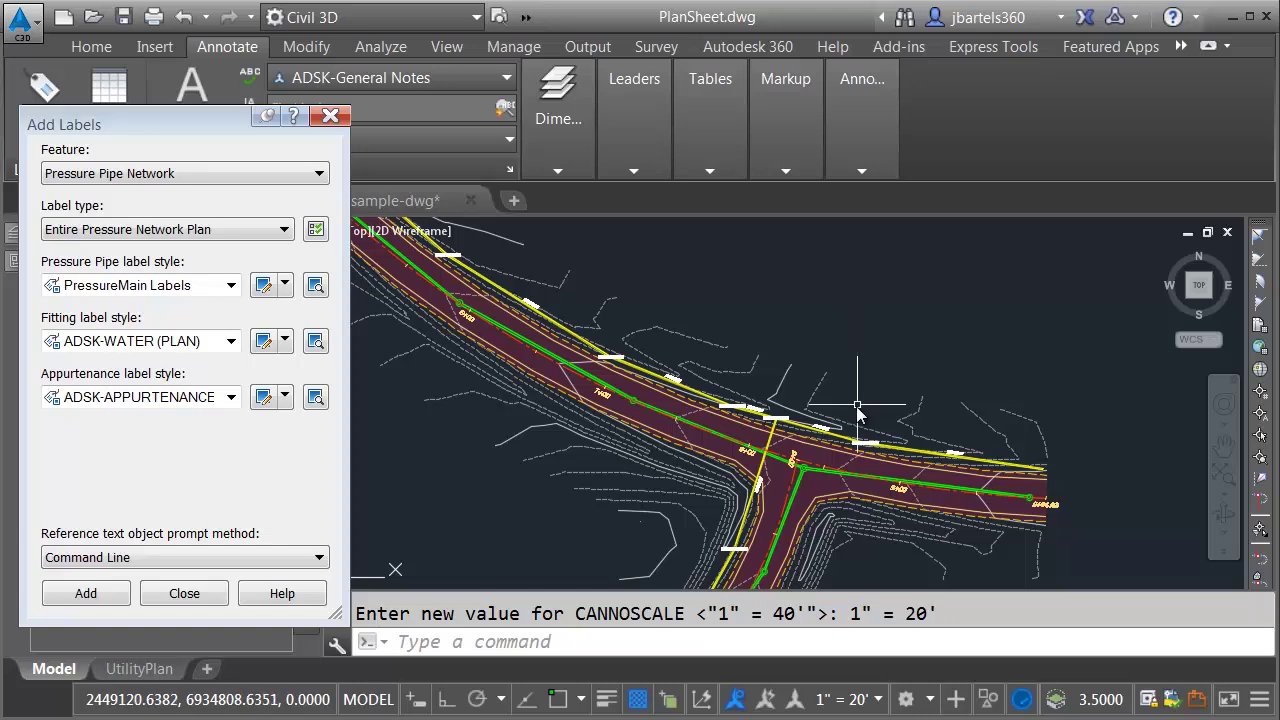
pyautogui.scroll(5, 857, 408)
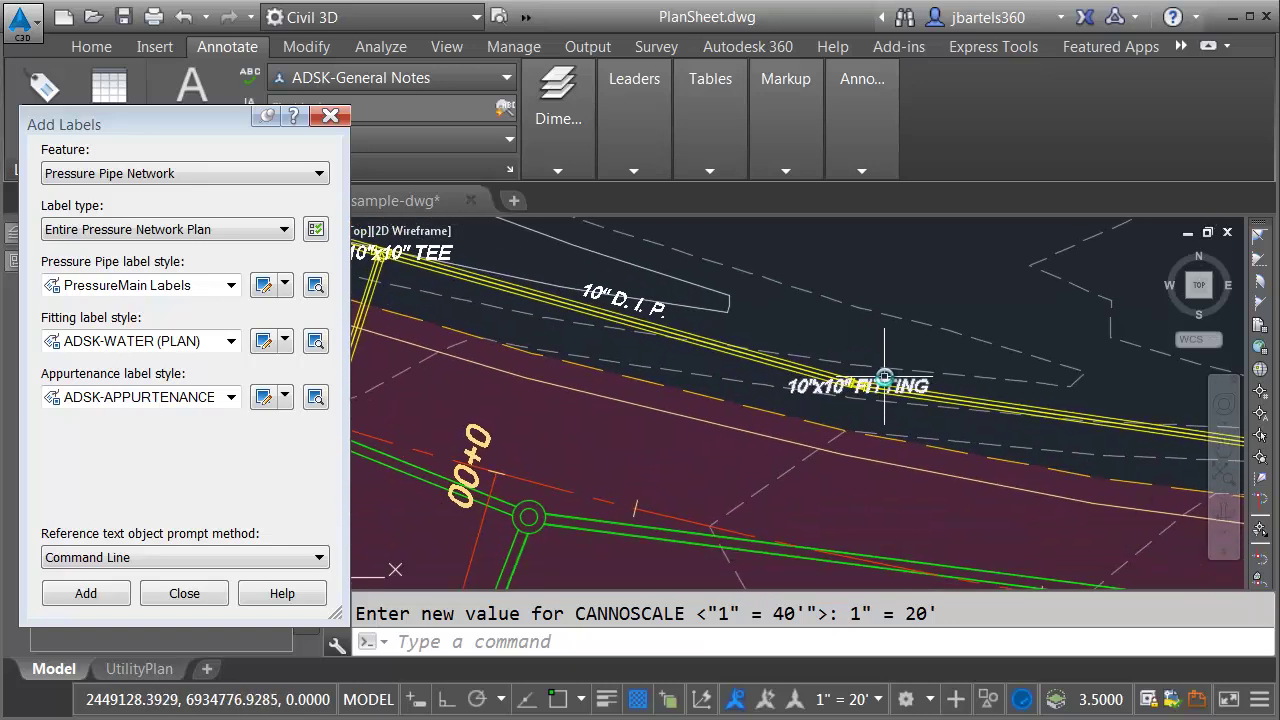
# Step: Move the first 10"x10" FITTING label clear of the pipe and reposition the TEE label
pyautogui.click(886, 378)
pyautogui.click(886, 378)
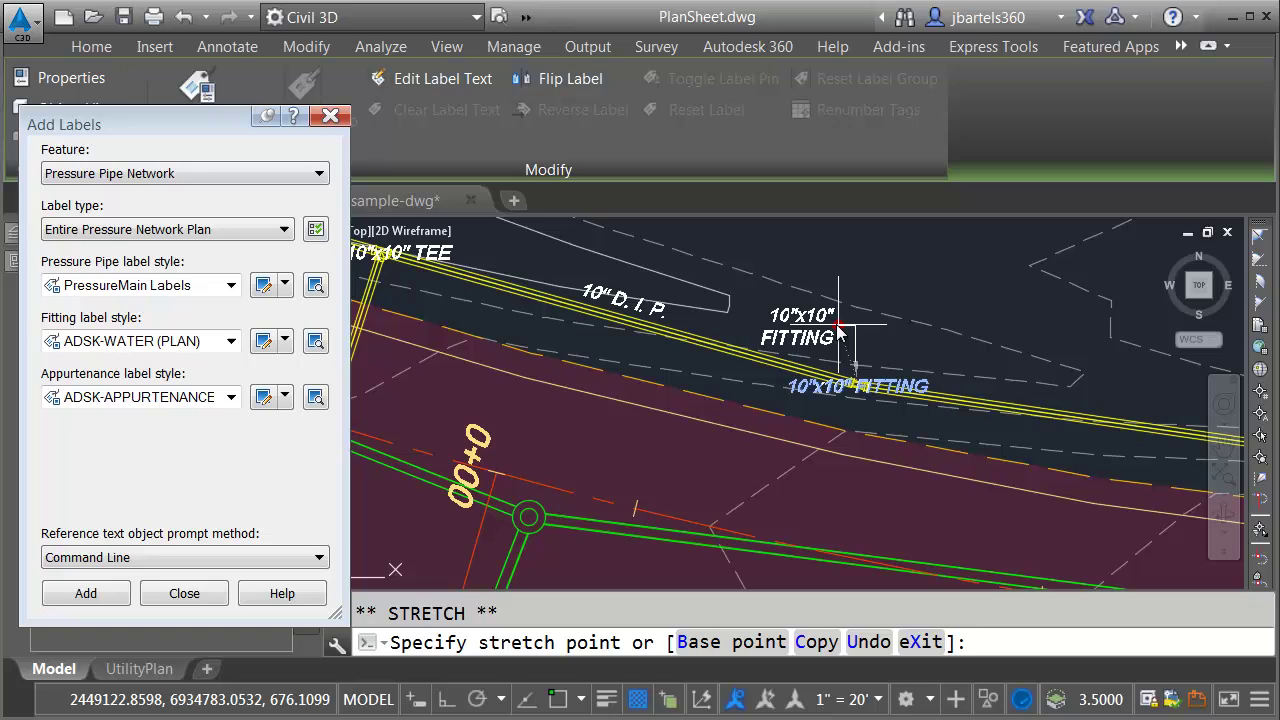
pyautogui.click(836, 330)
pyautogui.moveTo(825, 265); pyautogui.dragTo(994, 373, button='middle')
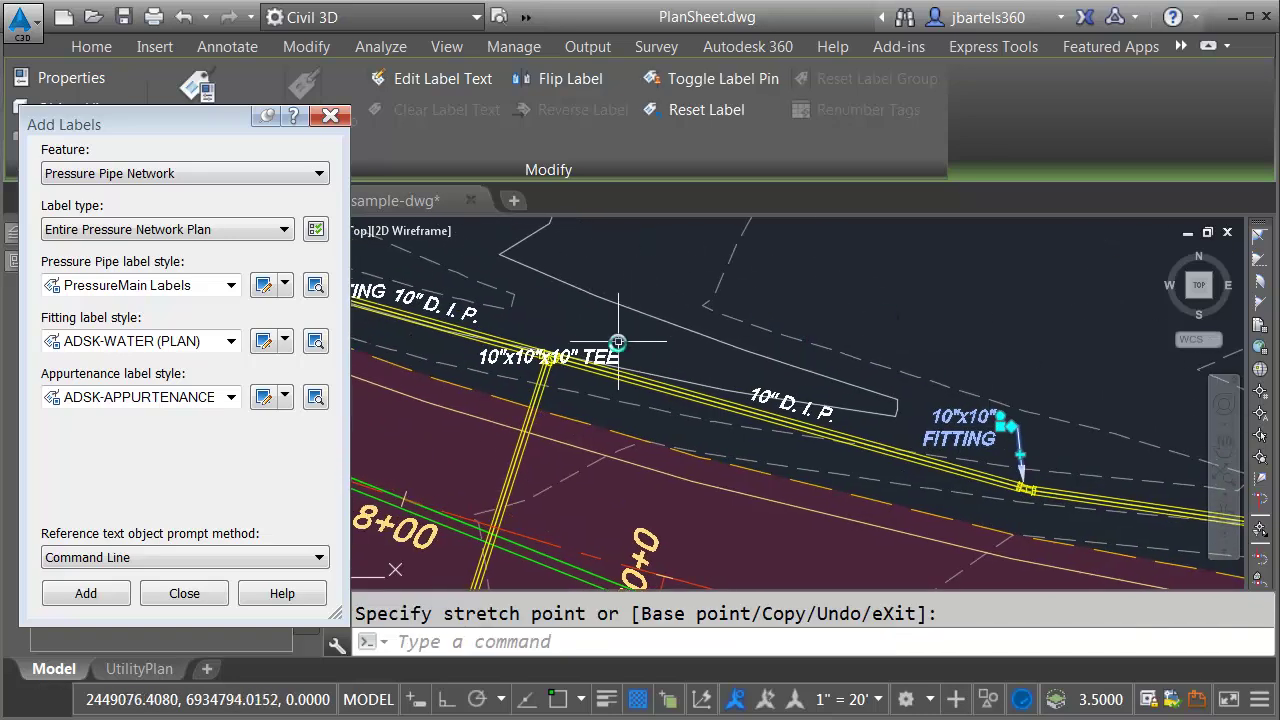
pyautogui.click(557, 340)
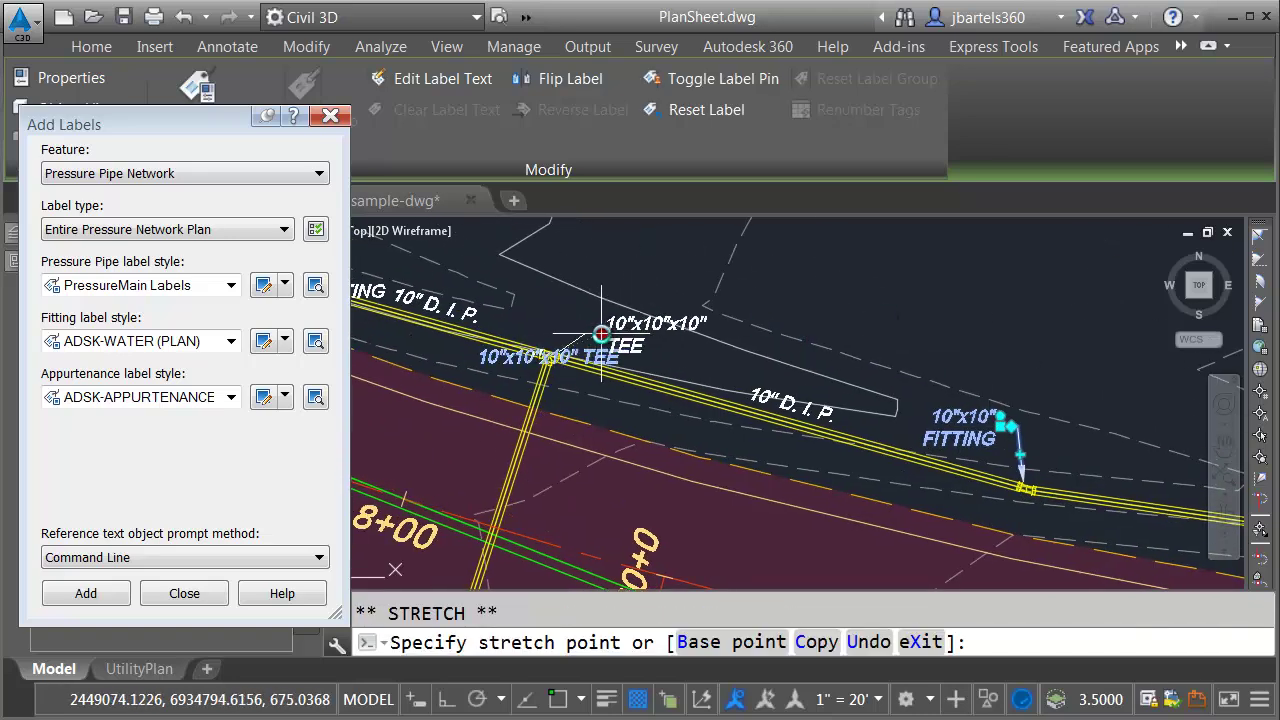
pyautogui.press('Escape')
pyautogui.press('Escape')
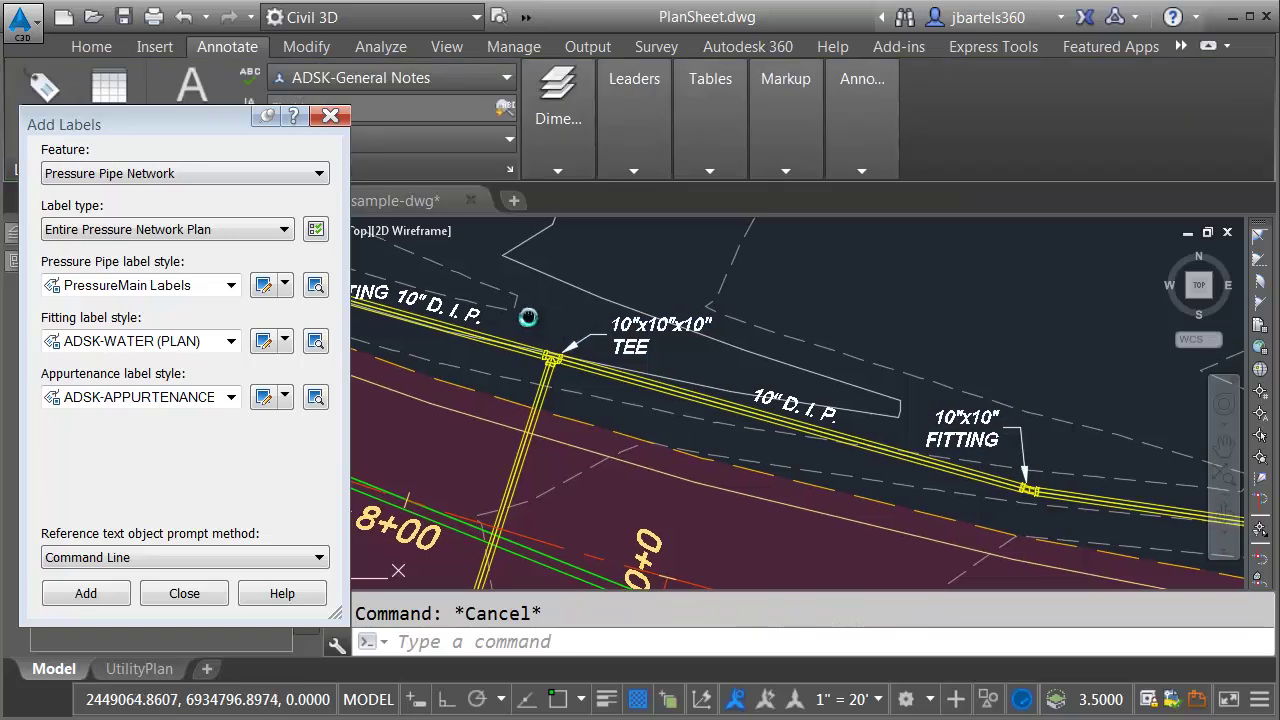
# Step: Move the next fitting label along the pipe off its fitting
pyautogui.moveTo(541, 325); pyautogui.dragTo(752, 385, button='middle')
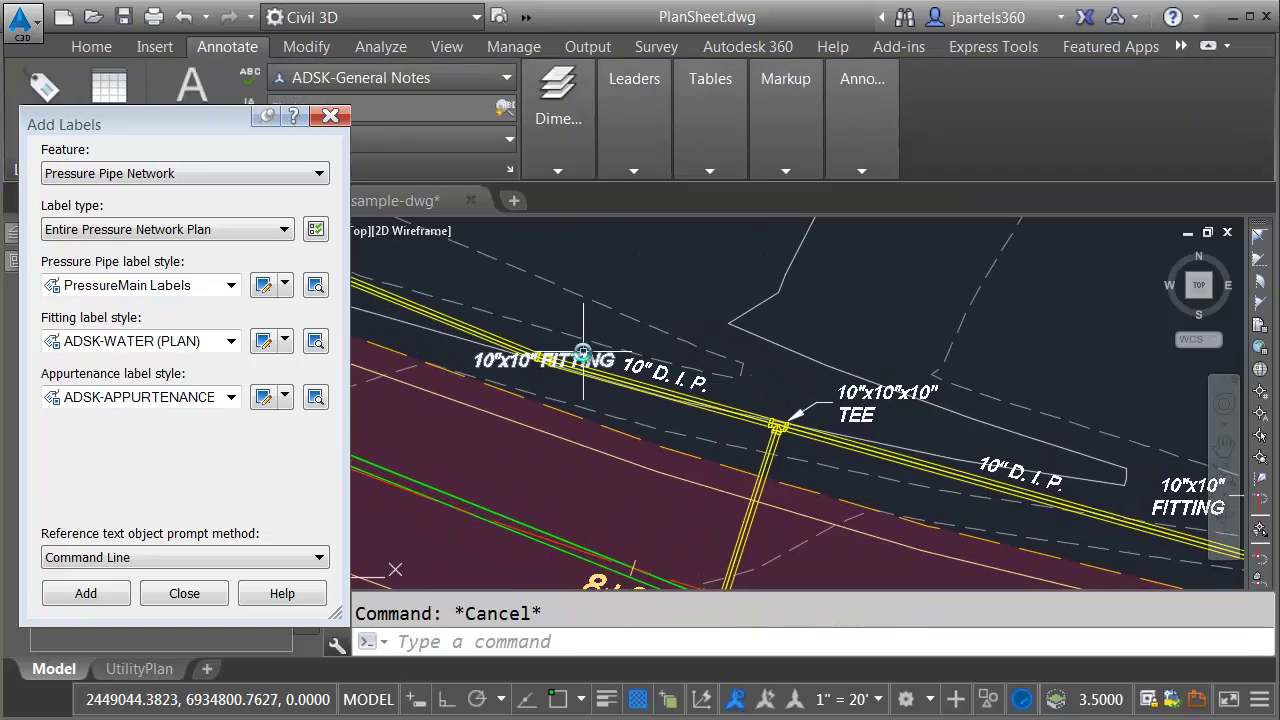
pyautogui.click(586, 355)
pyautogui.click(546, 363)
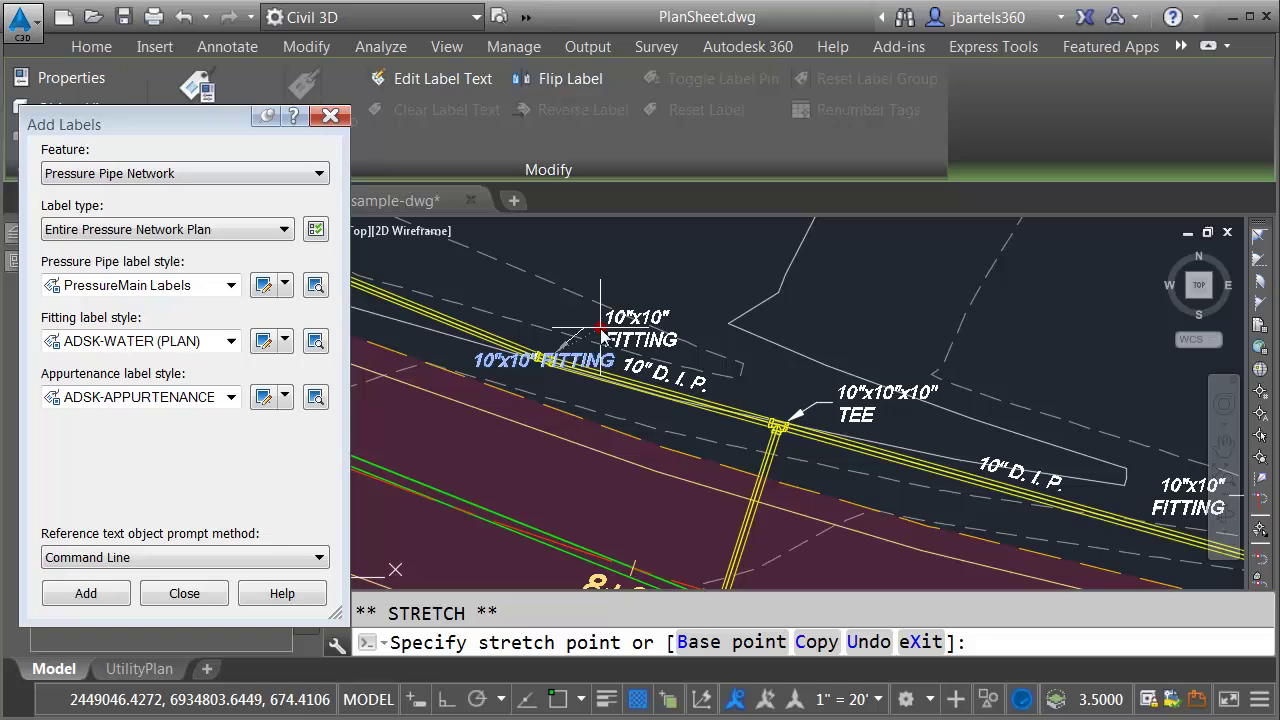
pyautogui.press('Escape')
pyautogui.press('Escape')
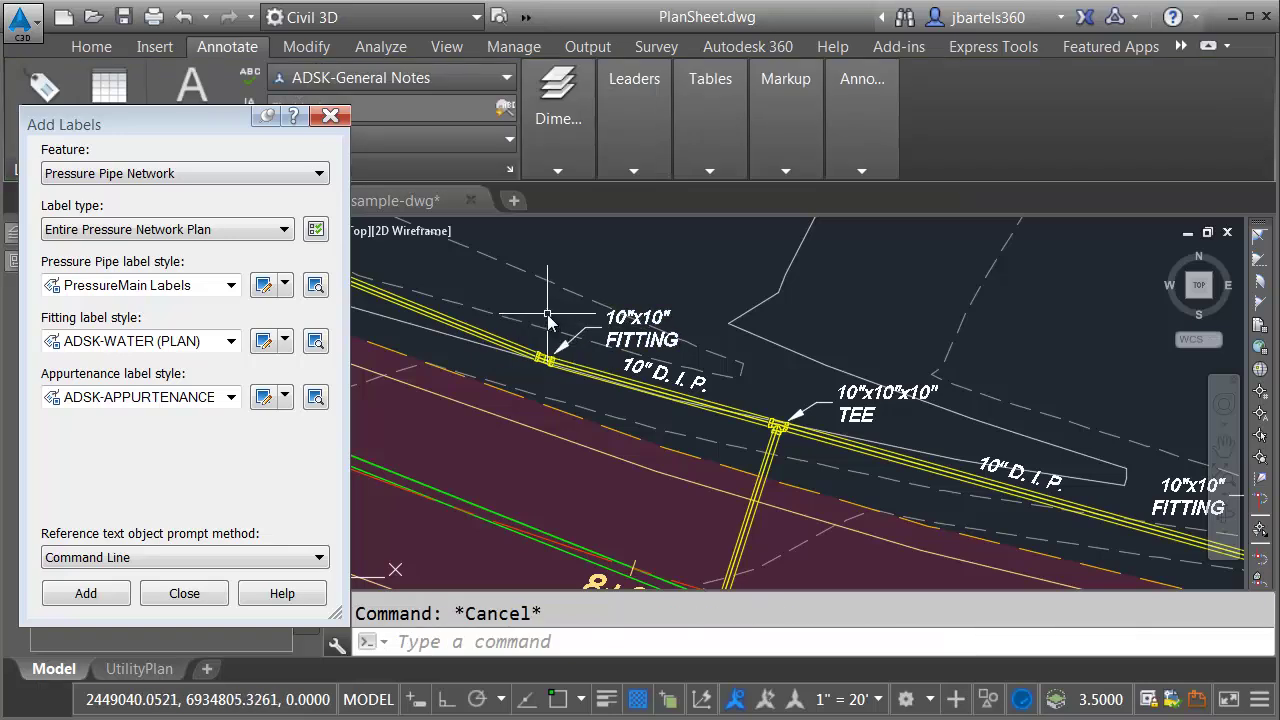
# Step: Place the fitting label on the north-south pipe beside the pipe with a leader
pyautogui.scroll(-3, 600, 380)
pyautogui.moveTo(677, 443); pyautogui.dragTo(677, 326, button='middle')
pyautogui.scroll(-2, 686, 337)
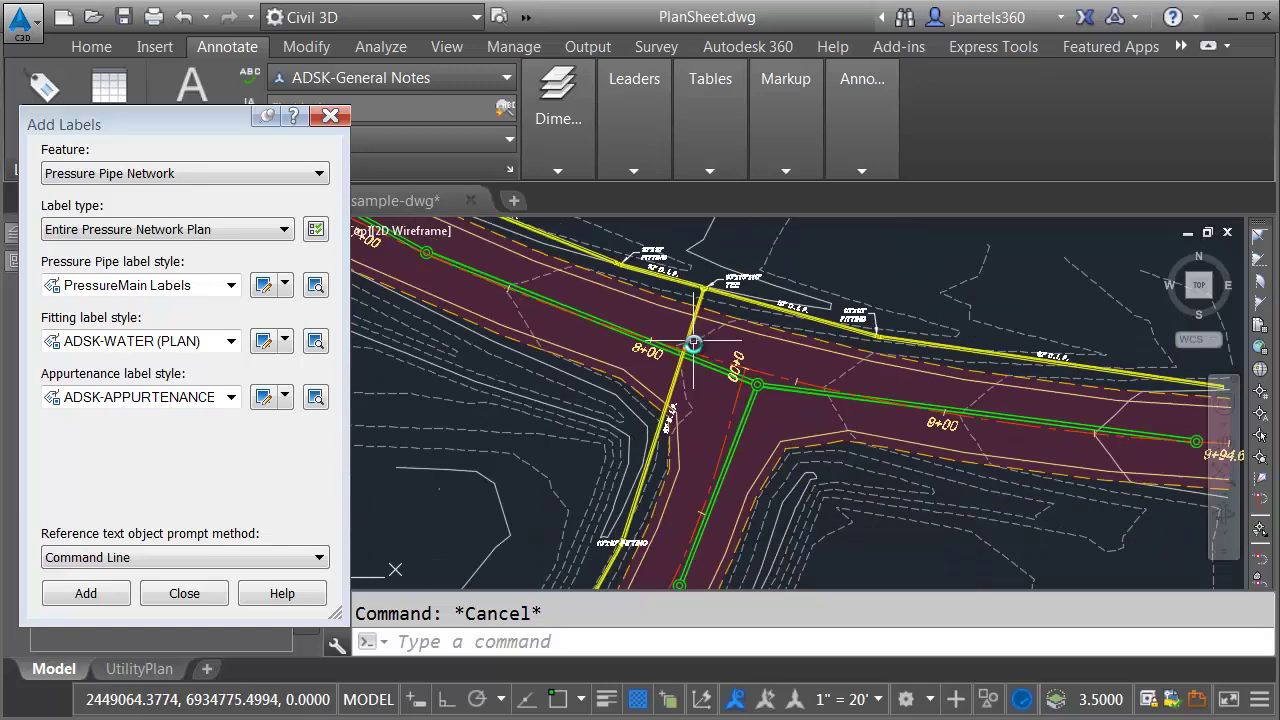
pyautogui.scroll(4, 700, 390)
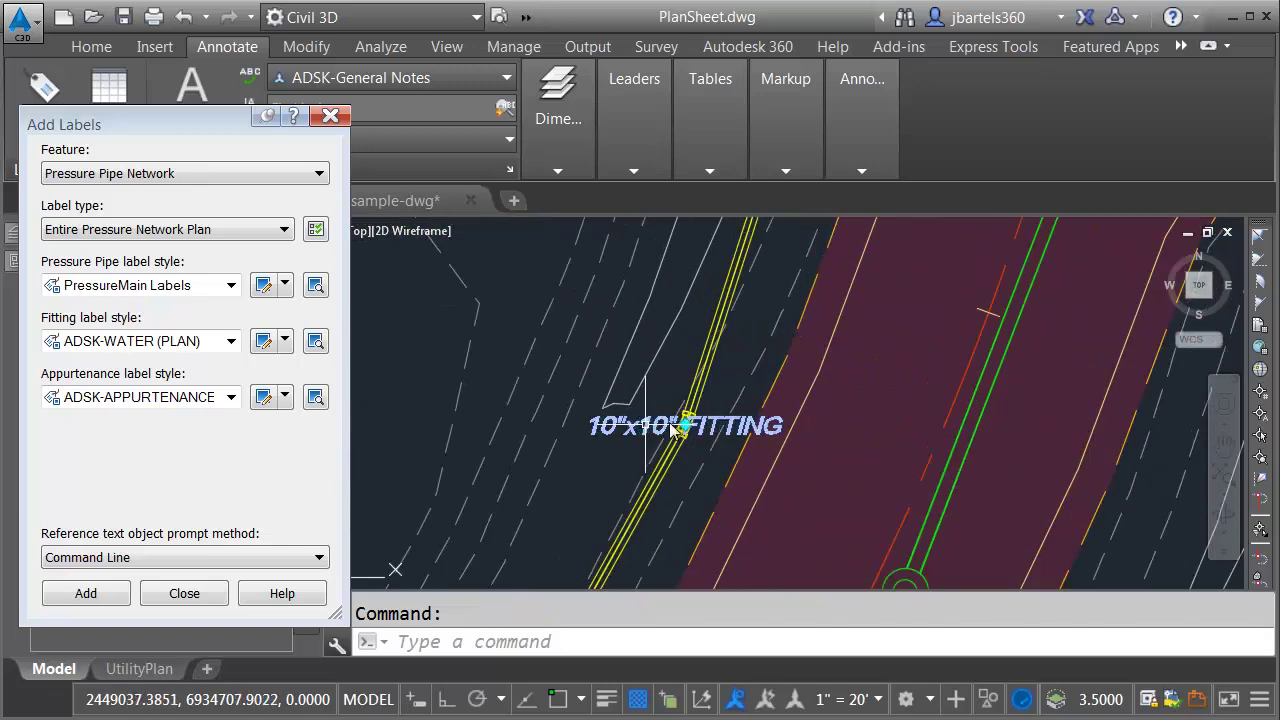
pyautogui.click(651, 428)
pyautogui.click(683, 427)
pyautogui.click(614, 384)
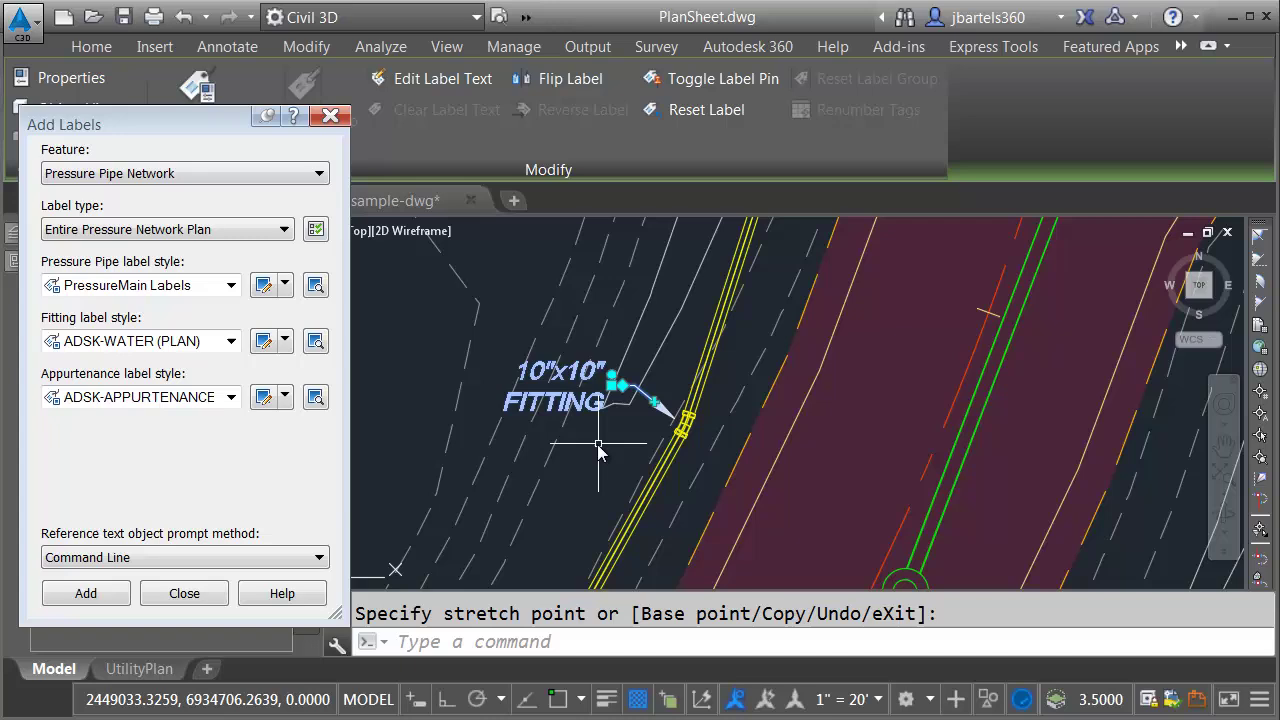
pyautogui.press('Escape')
pyautogui.press('Escape')
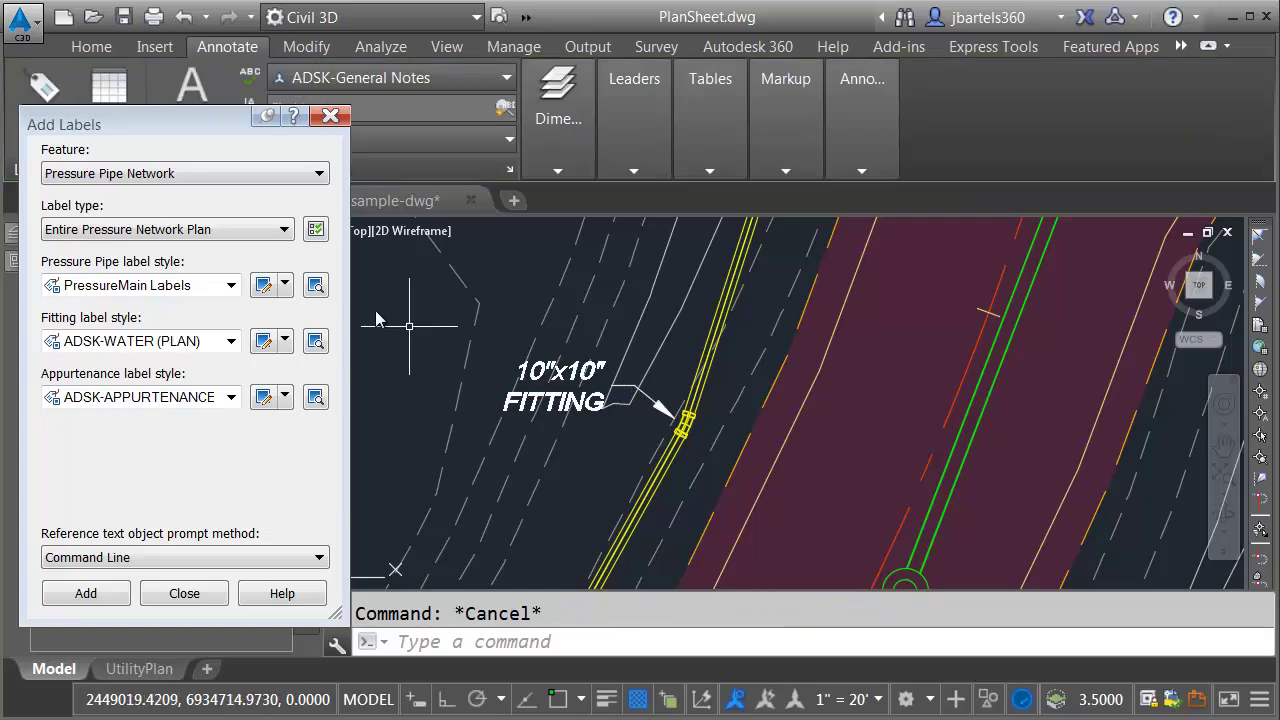
# Step: Set Feature to Pipe Network and label the entire gravity network from one pipe
pyautogui.click(145, 175)
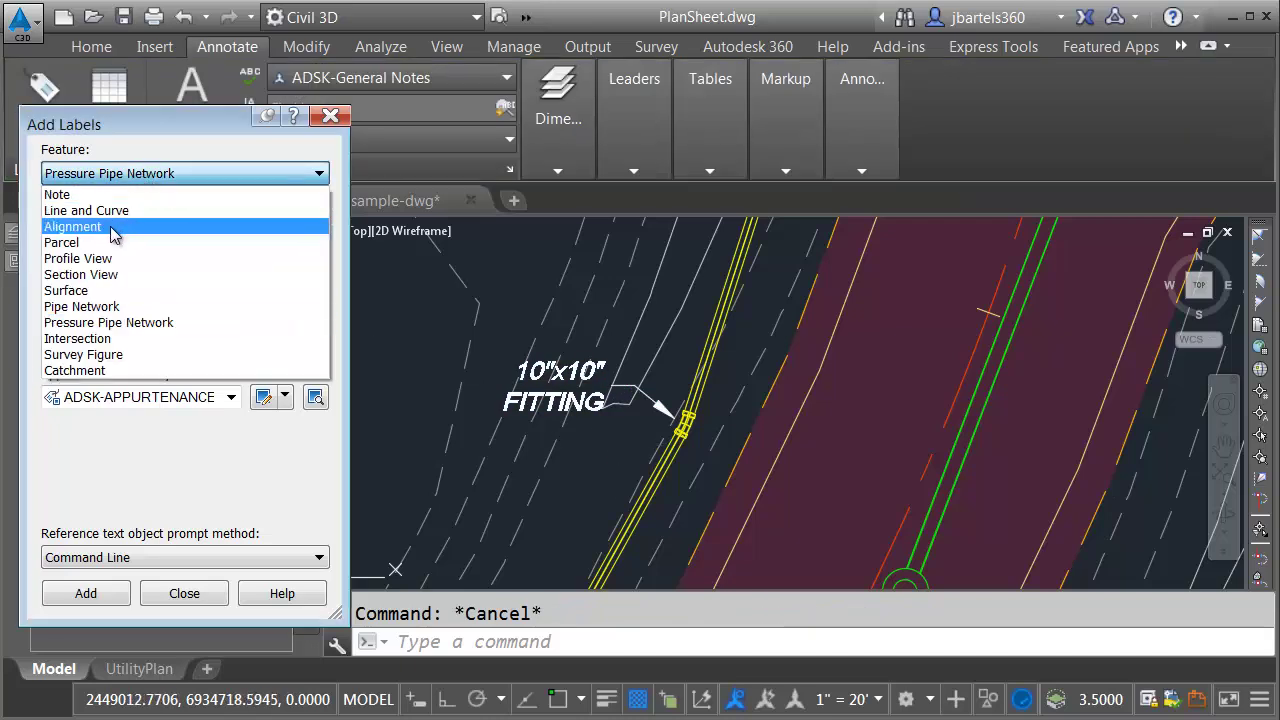
pyautogui.click(84, 307)
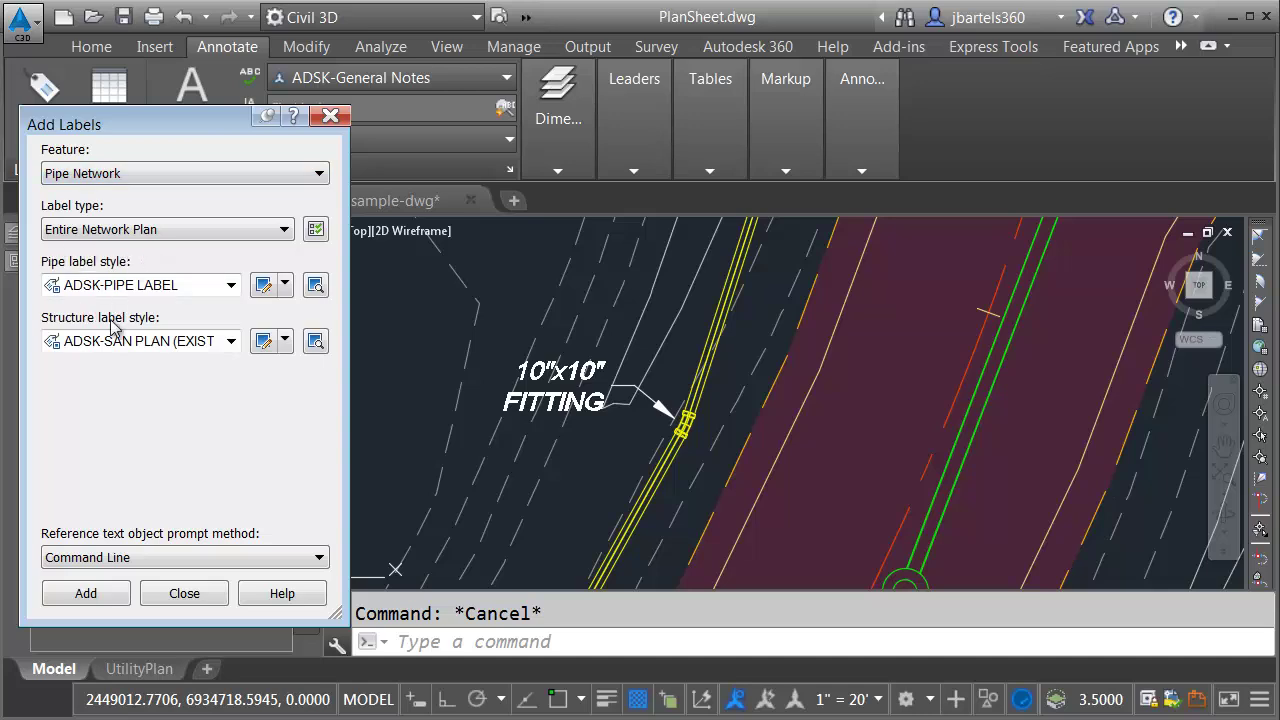
pyautogui.click(86, 593)
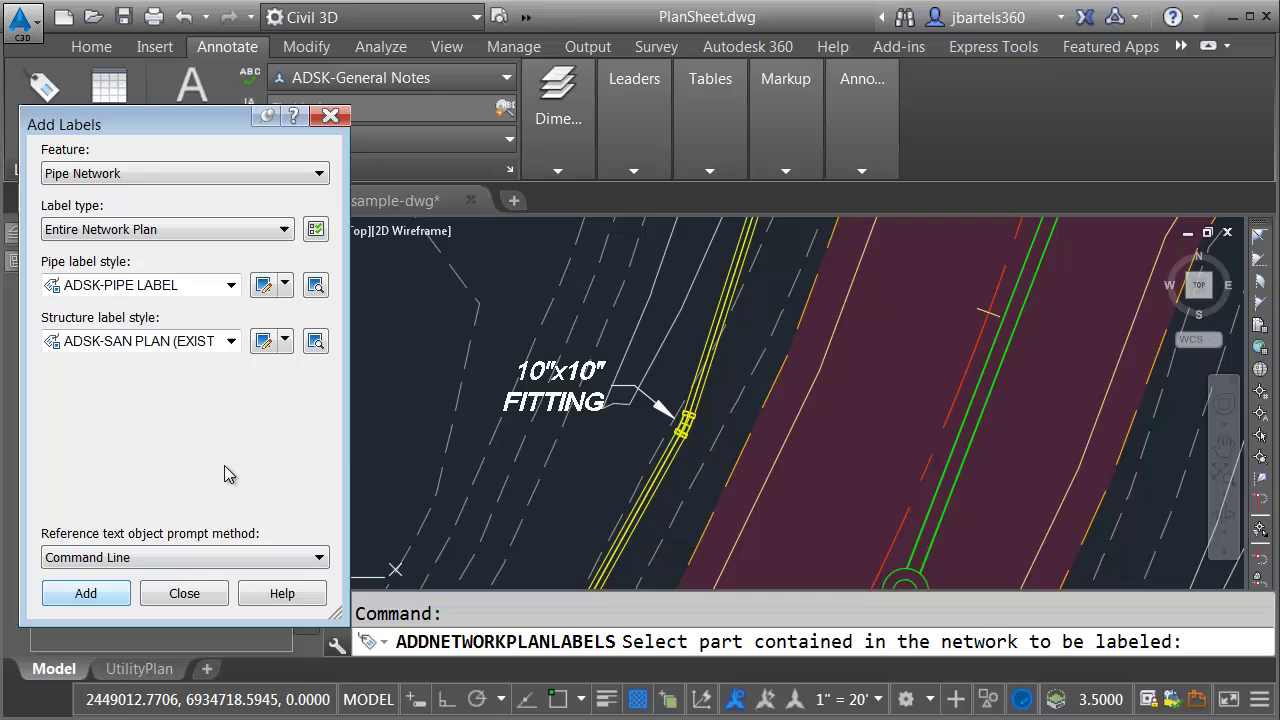
pyautogui.scroll(-2, 390, 440)
pyautogui.scroll(2, 714, 488)
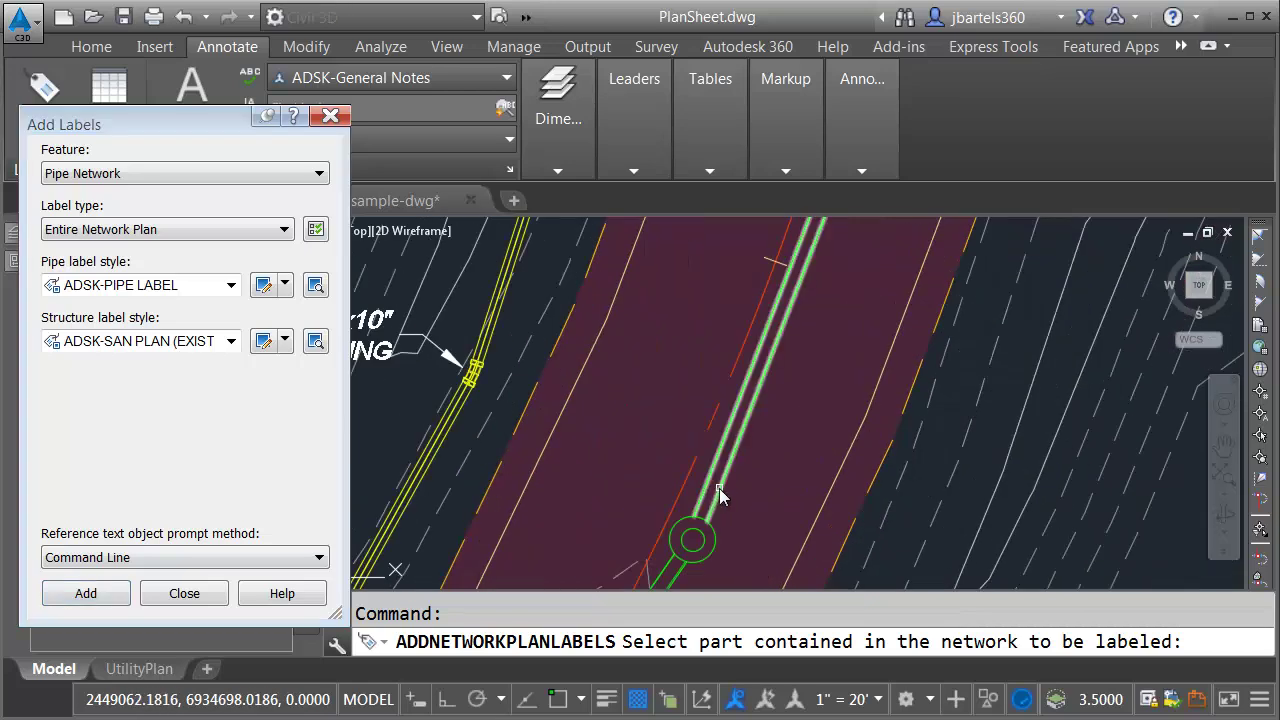
pyautogui.click(719, 488)
pyautogui.press('Escape')
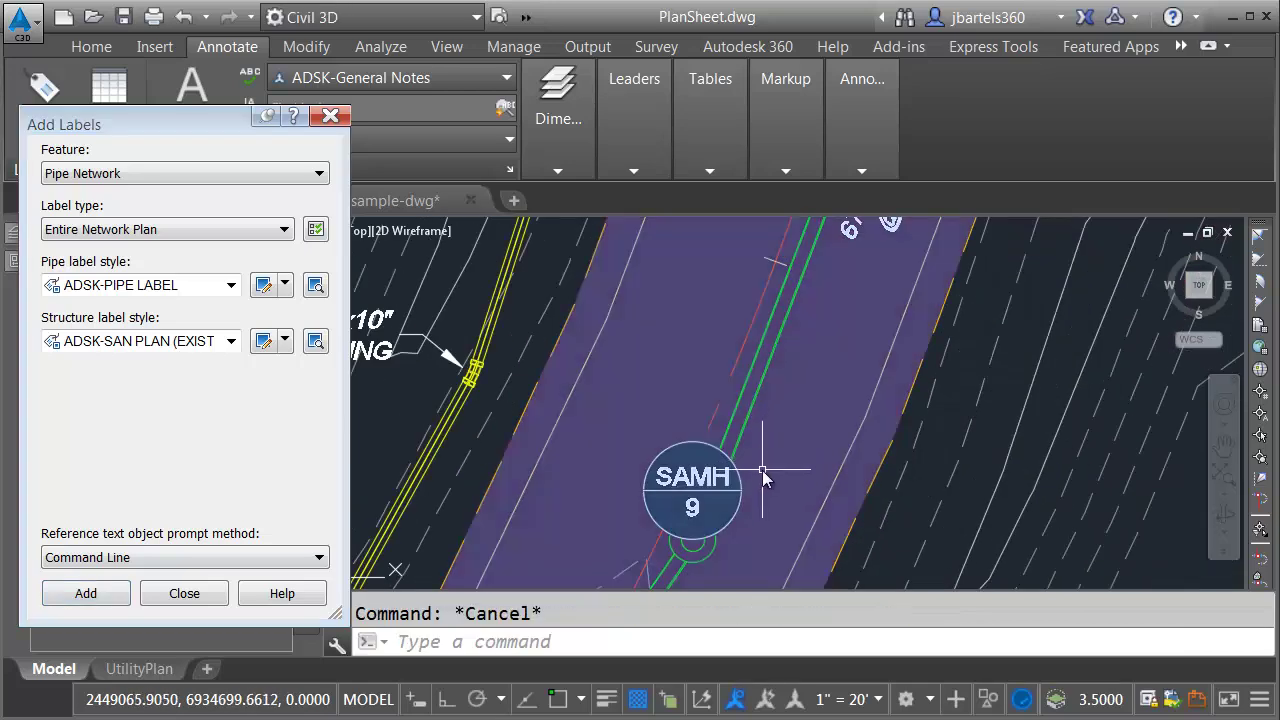
# Step: Move the SAMH 7 manhole label up and to the right, clear of its structure
pyautogui.click(695, 538)
pyautogui.click(693, 540)
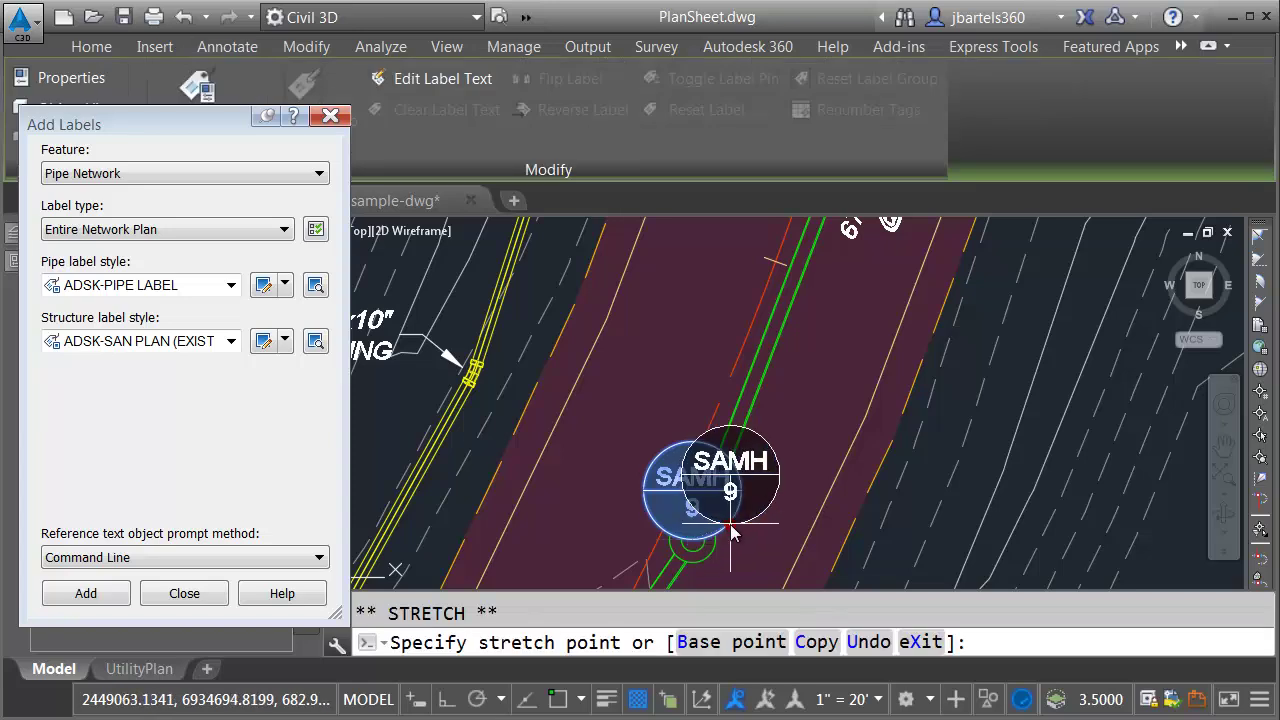
pyautogui.scroll(-3, 730, 515)
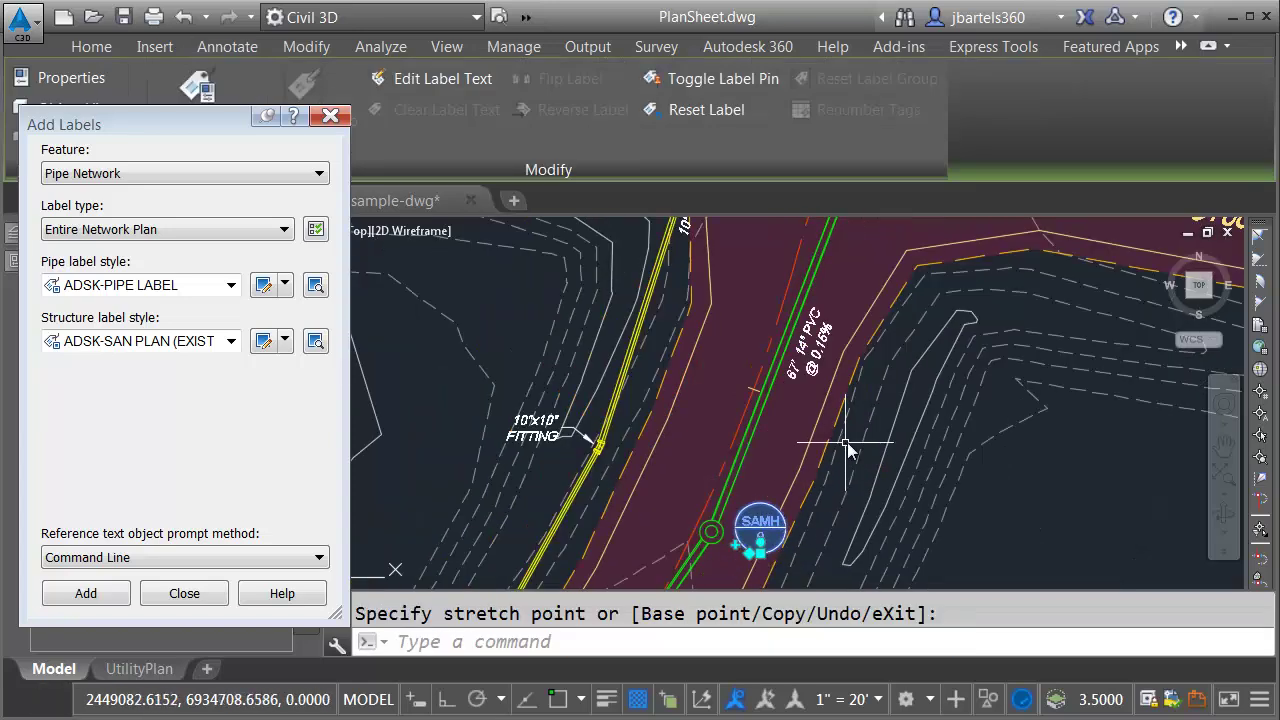
pyautogui.press('Escape')
pyautogui.press('Escape')
pyautogui.scroll(-2, 865, 405)
pyautogui.moveTo(871, 391); pyautogui.dragTo(897, 361, button='middle')
pyautogui.scroll(5, 790, 362)
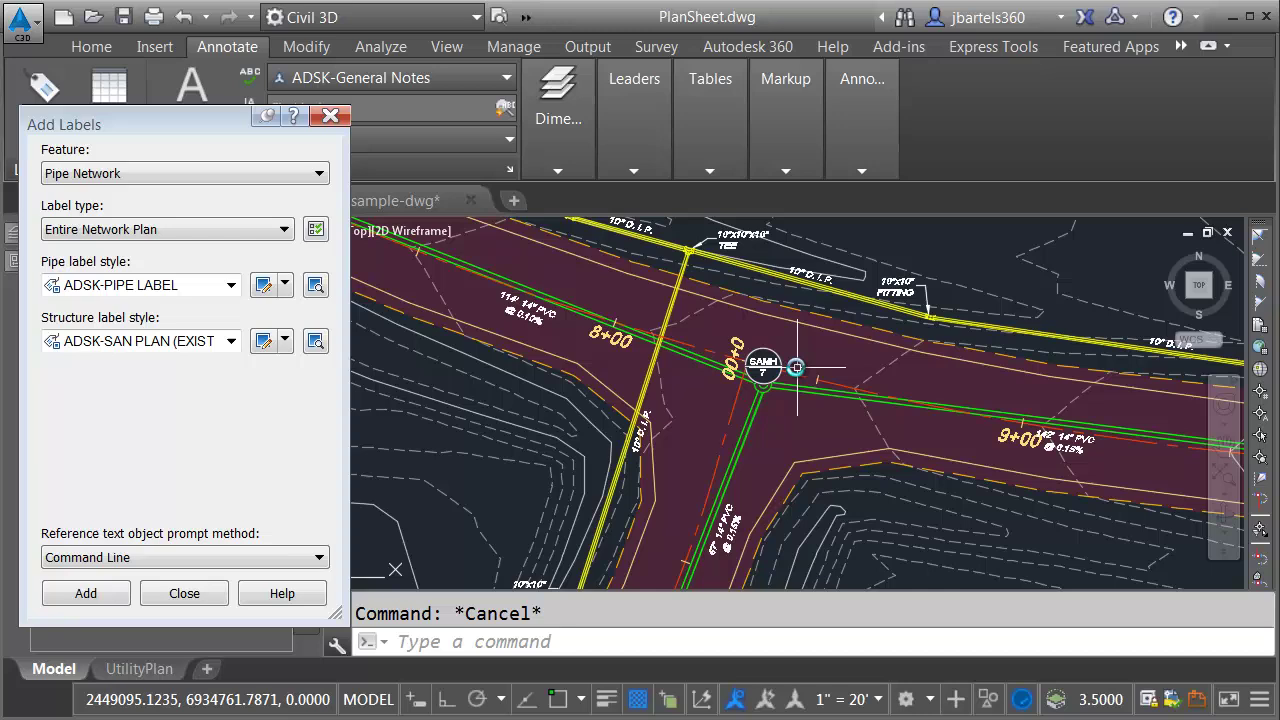
pyautogui.click(766, 343)
pyautogui.click(754, 378)
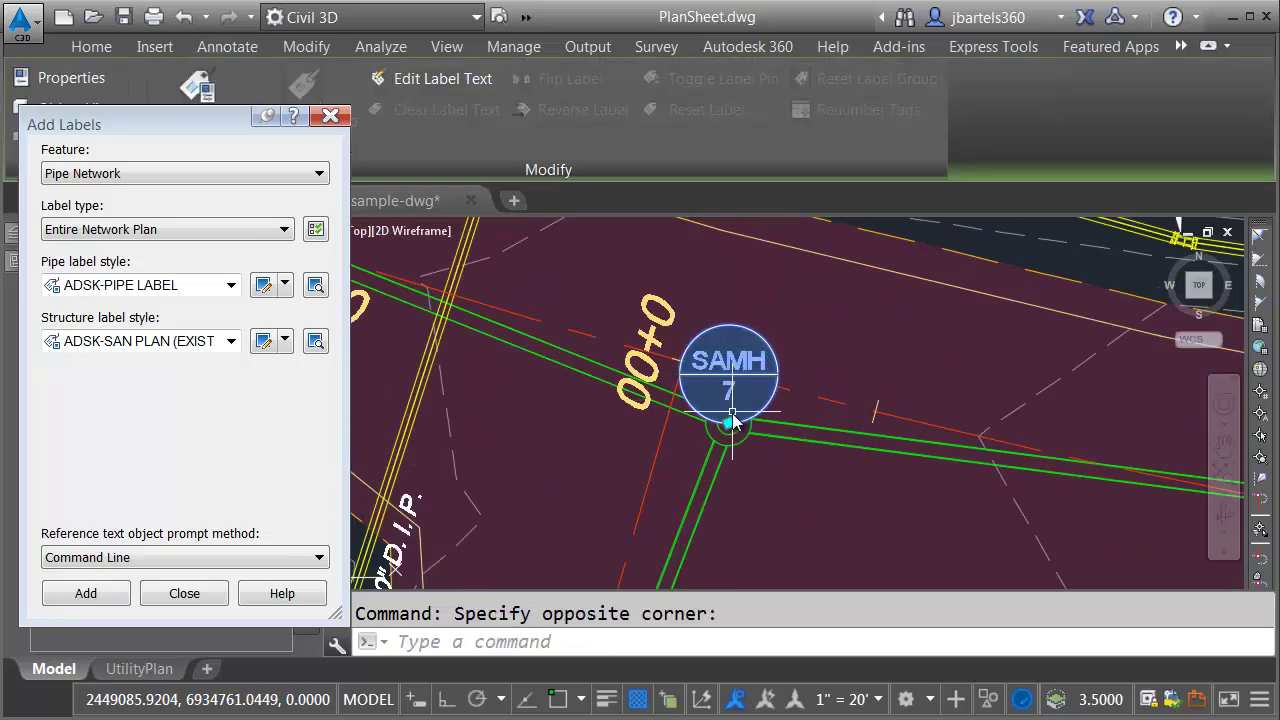
pyautogui.click(729, 424)
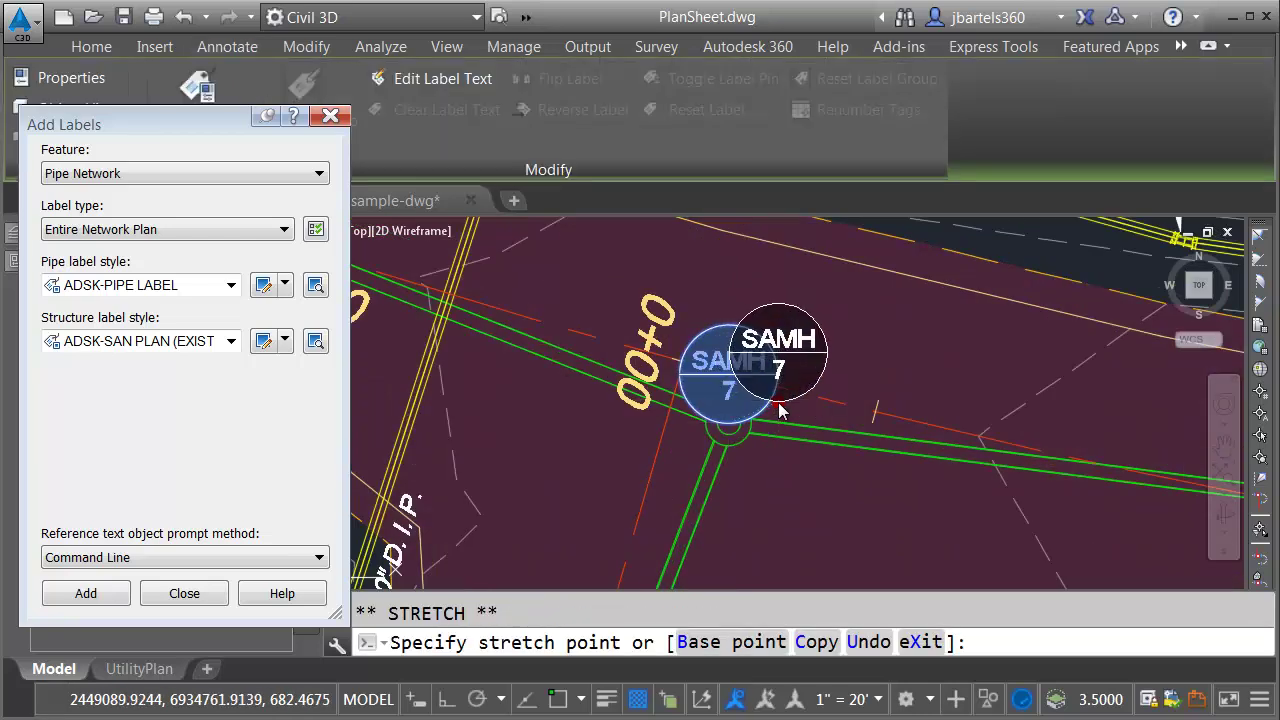
pyautogui.click(779, 410)
pyautogui.press('Escape')
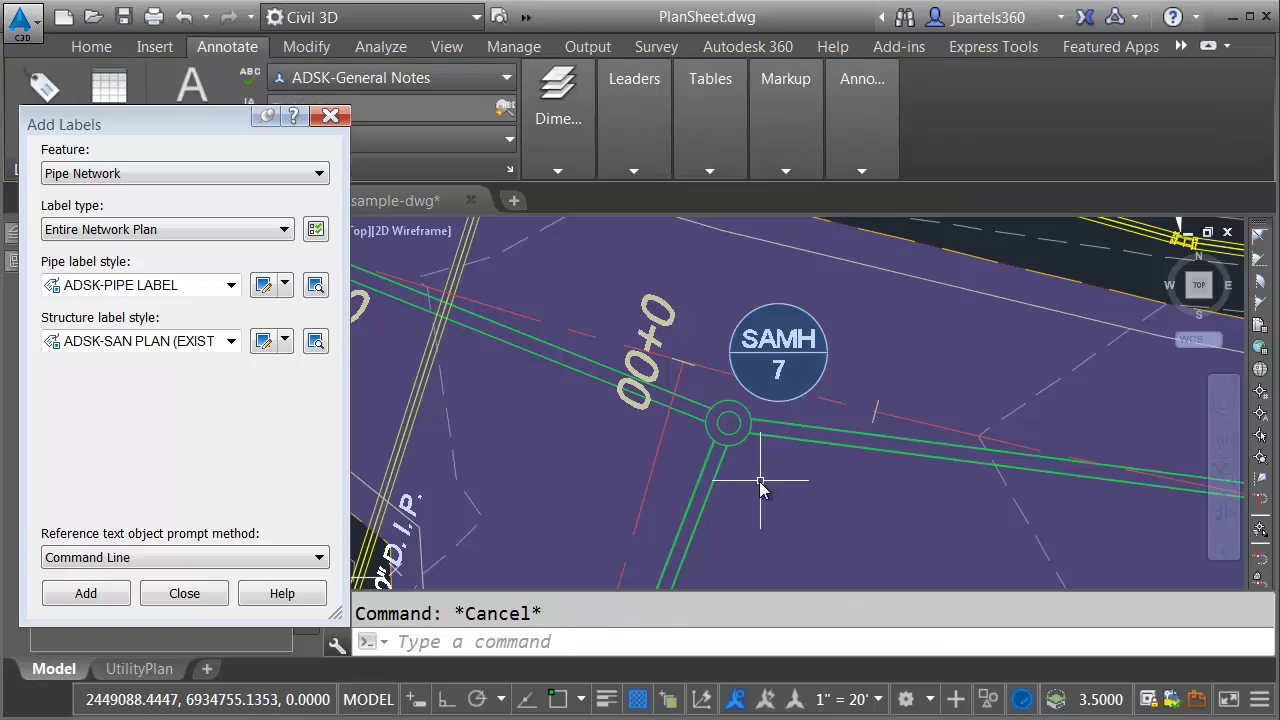
# Step: Move the SAMH 10 manhole label above its structure
pyautogui.scroll(-5, 759, 483)
pyautogui.moveTo(759, 483)
pyautogui.mouseDown(button='middle')
pyautogui.moveTo(700, 470)
pyautogui.moveTo(677, 491)
pyautogui.mouseUp(button='middle')
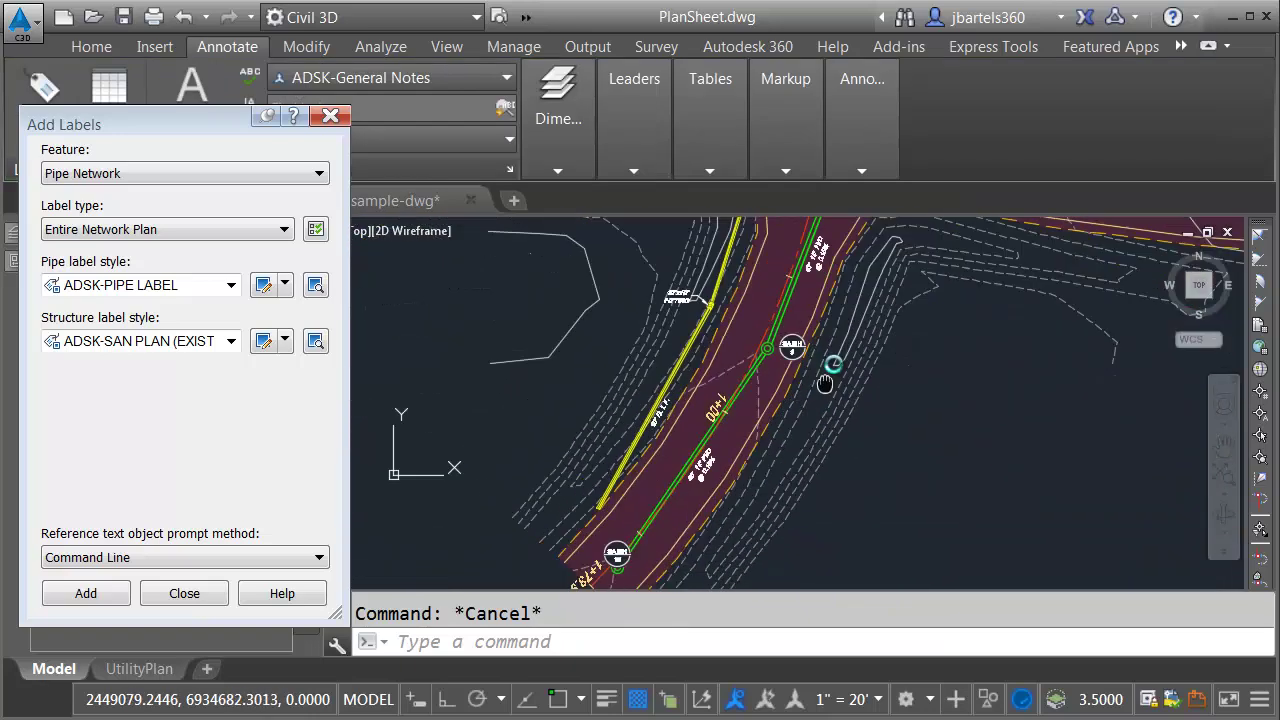
pyautogui.scroll(5, 677, 491)
pyautogui.scroll(4, 670, 493)
pyautogui.click(612, 548)
pyautogui.click(619, 555)
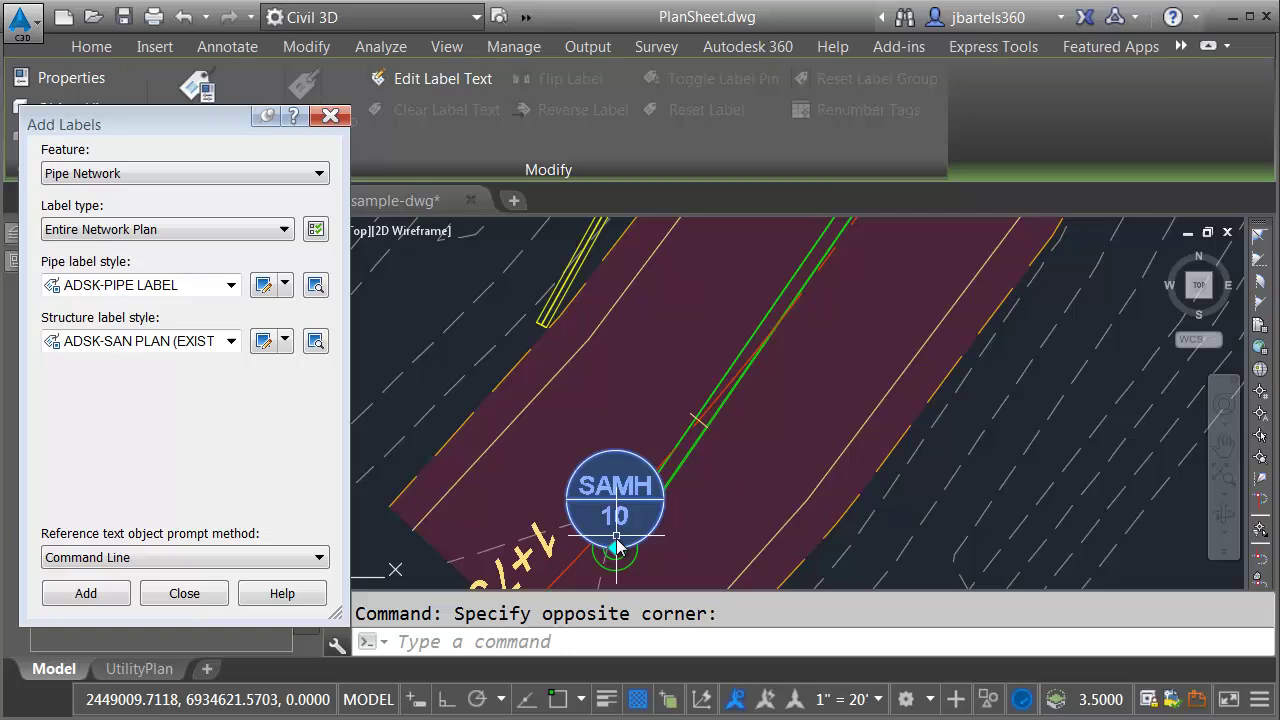
pyautogui.click(615, 550)
pyautogui.click(608, 485)
pyautogui.press('Escape')
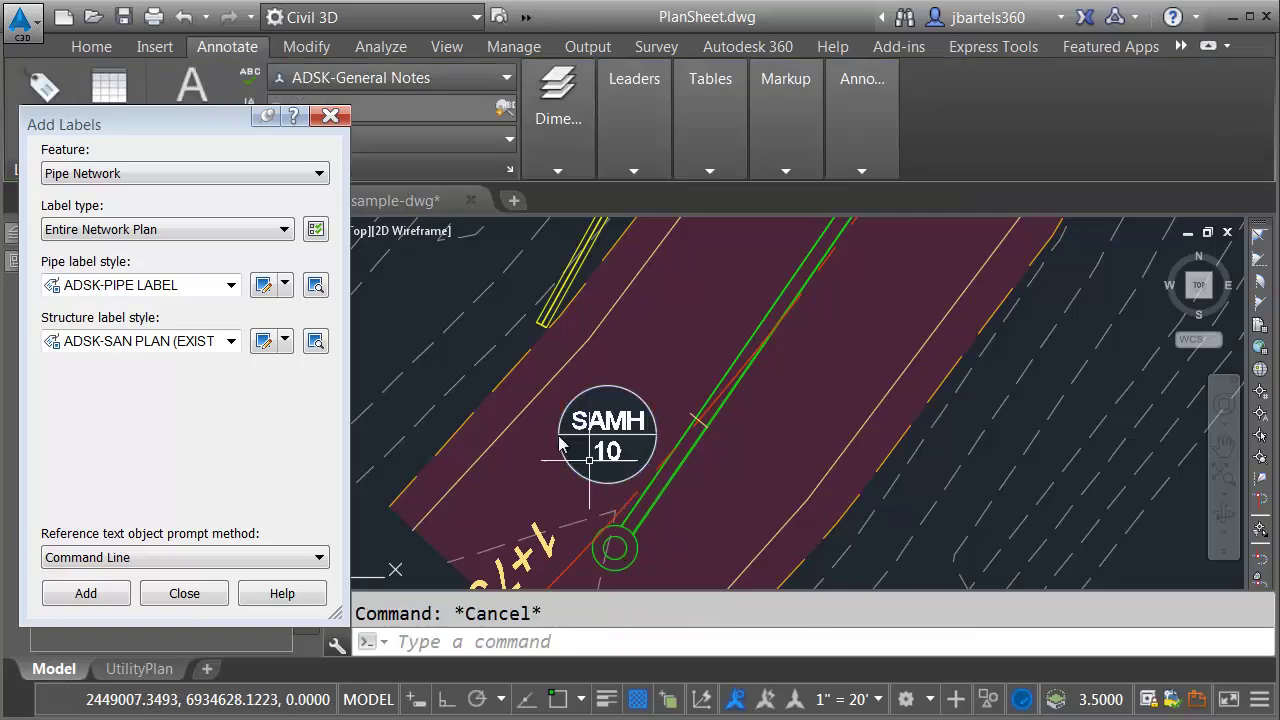
pyautogui.click(188, 174)
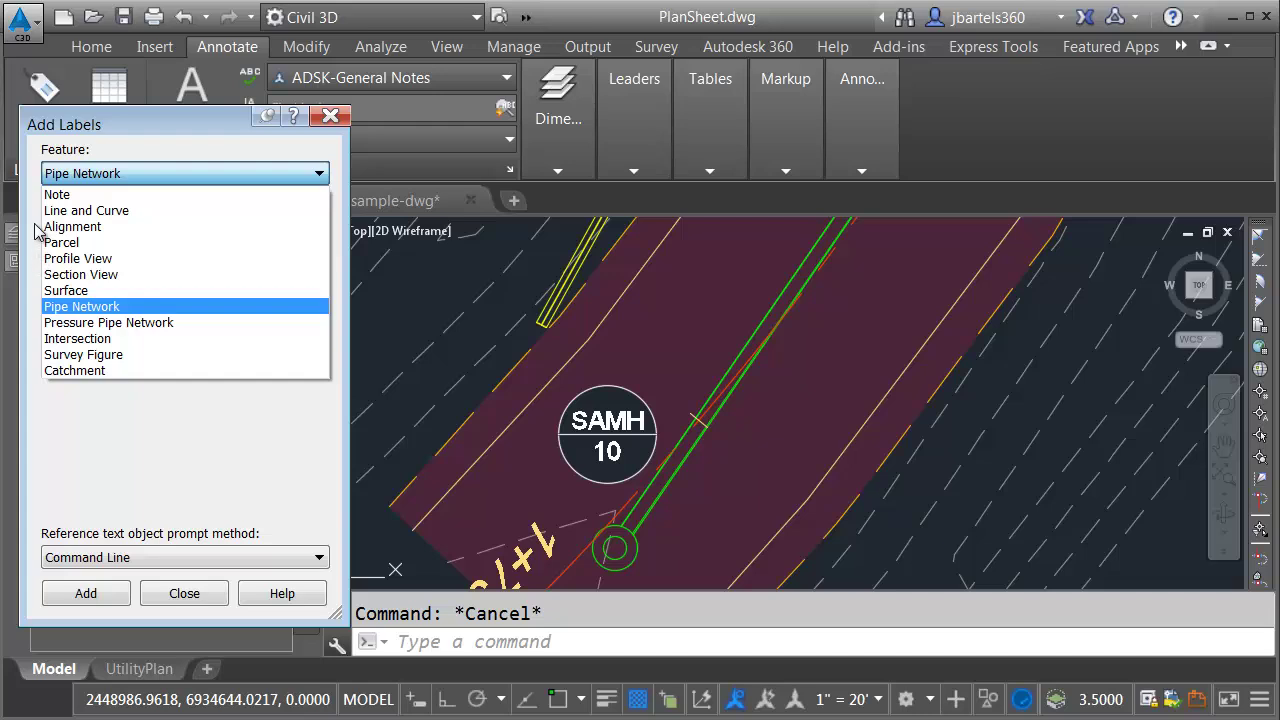
# Step: Set Feature to Surface with label type Contour - Multiple
pyautogui.click(52, 290)
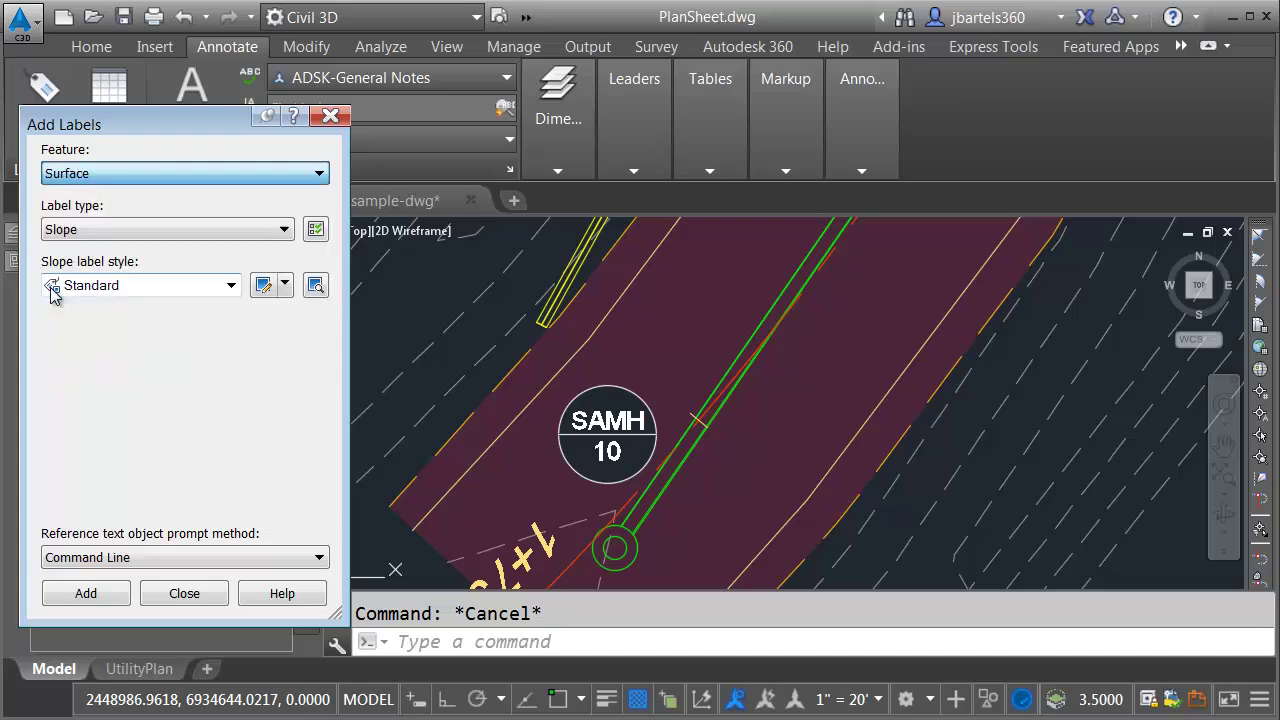
pyautogui.click(89, 236)
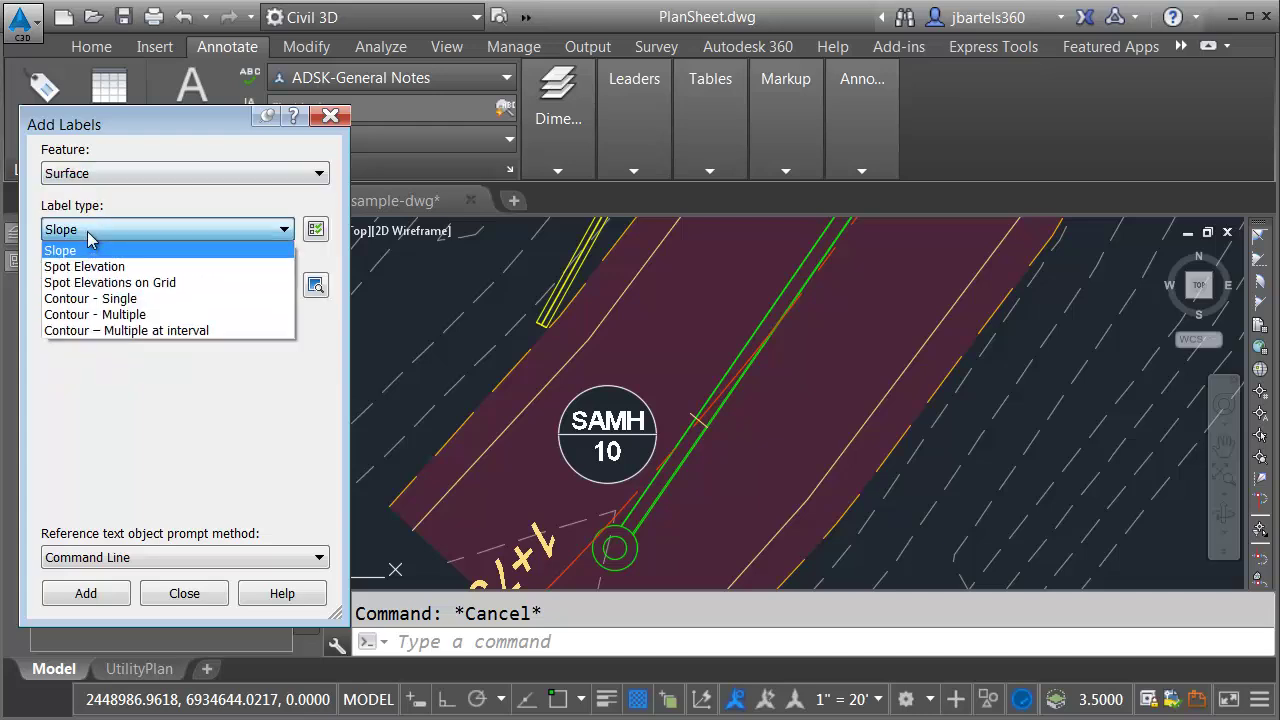
pyautogui.click(110, 315)
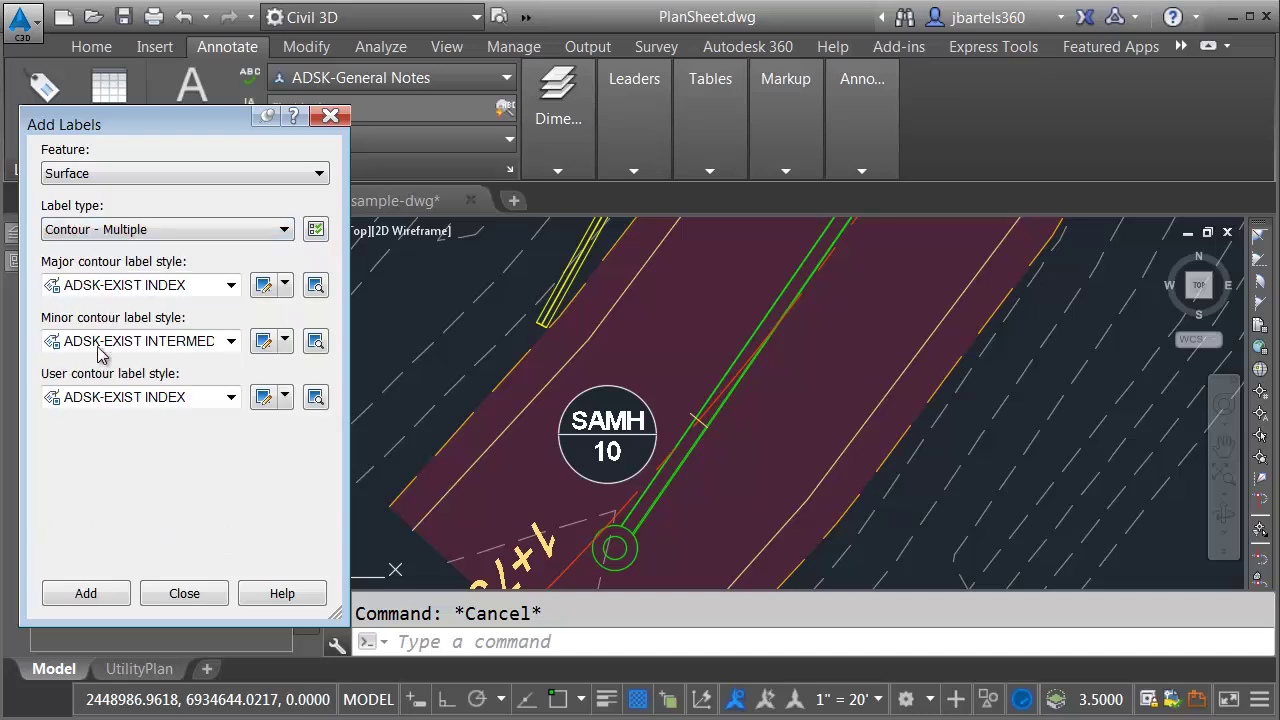
# Step: Pick the EG surface and draw a first contour label line beside the road intersection
pyautogui.click(86, 594)
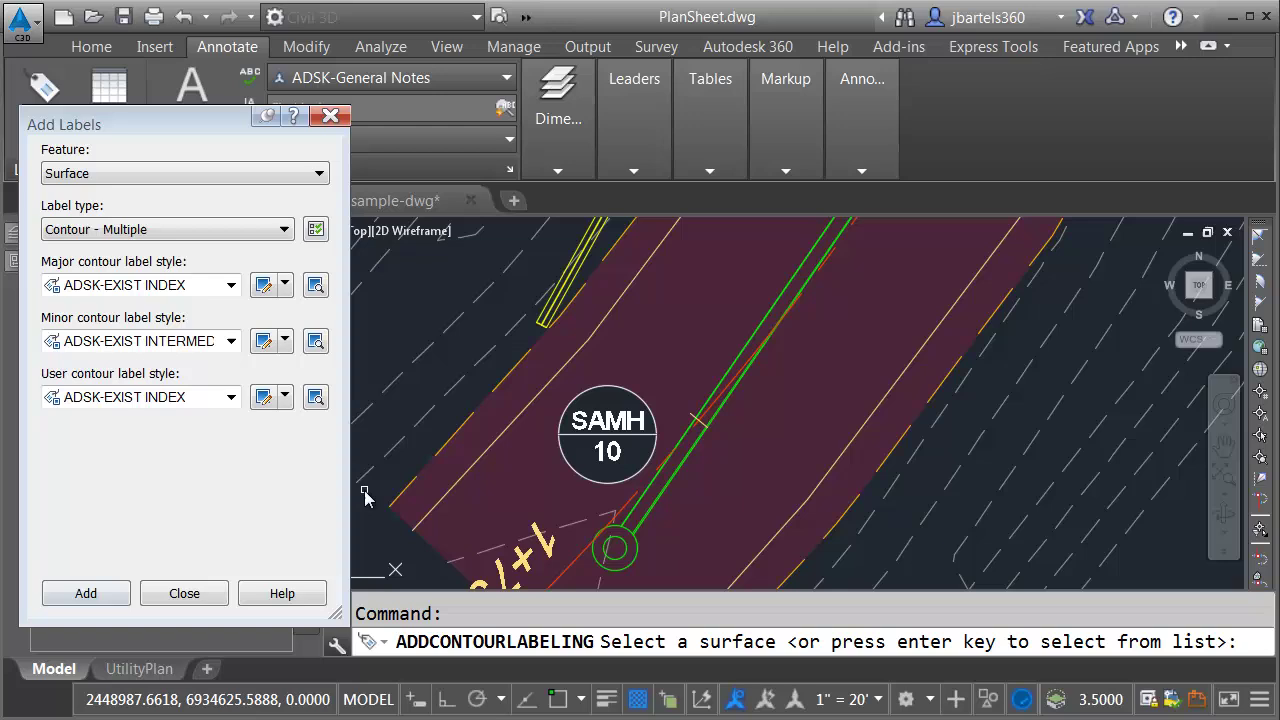
pyautogui.scroll(-2, 378, 490)
pyautogui.click(696, 324)
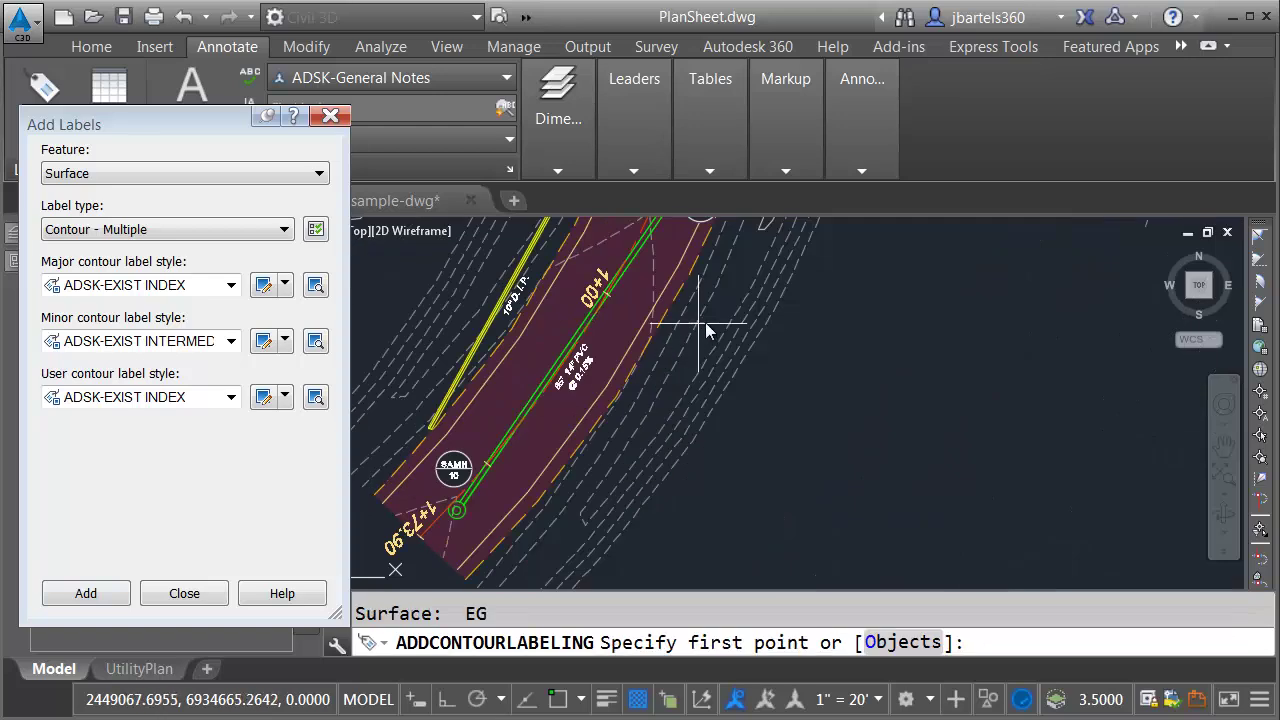
pyautogui.scroll(-4, 703, 326)
pyautogui.scroll(5, 652, 452)
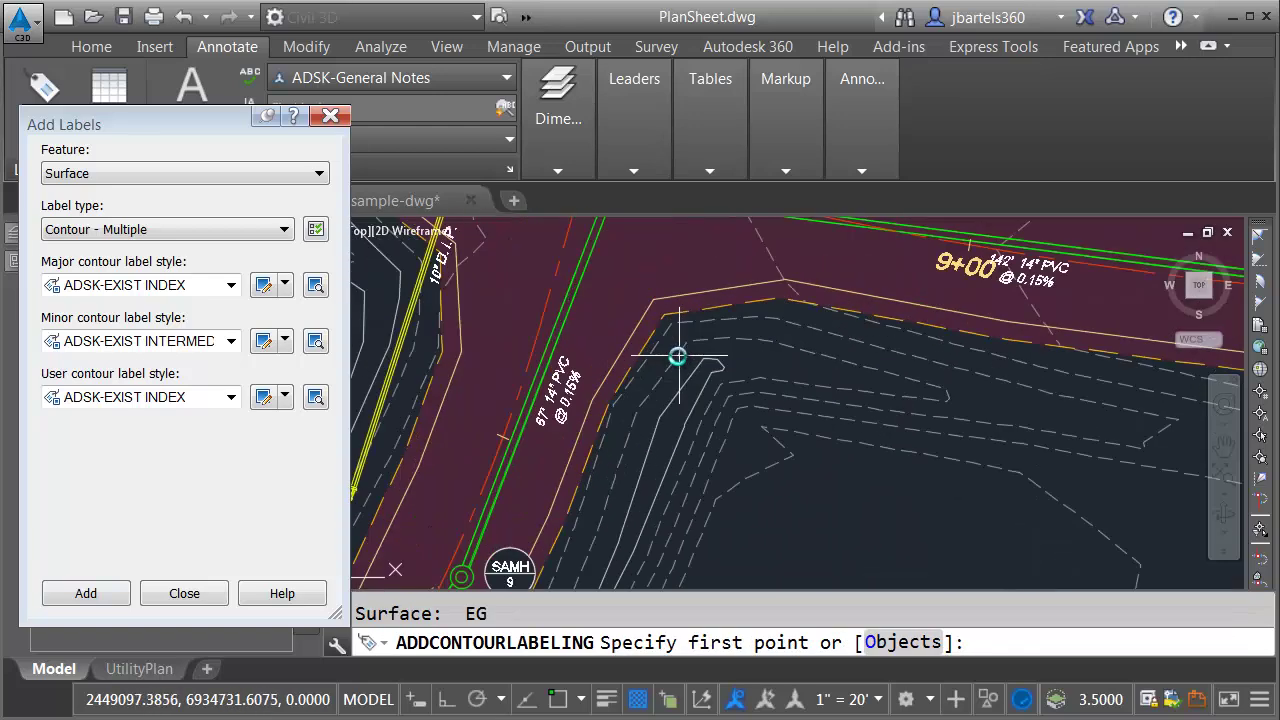
pyautogui.click(686, 300)
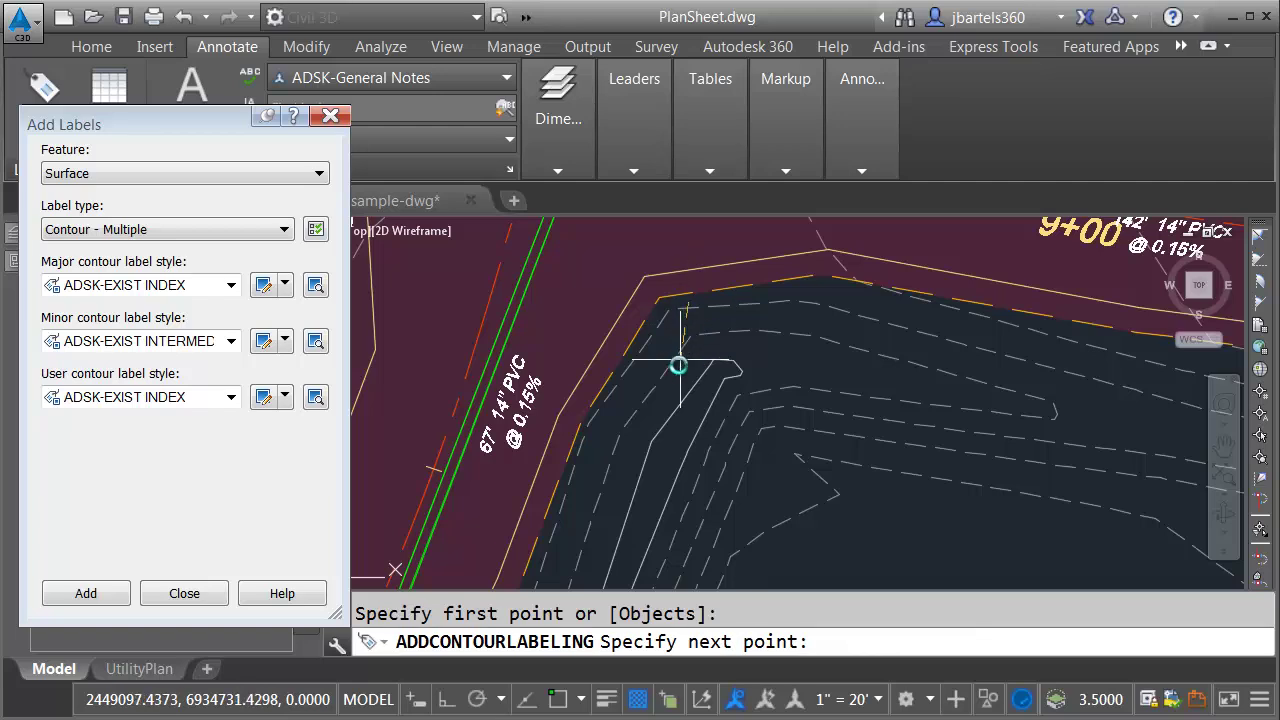
pyautogui.click(663, 451)
pyautogui.moveTo(663, 451); pyautogui.dragTo(677, 351, button='middle')
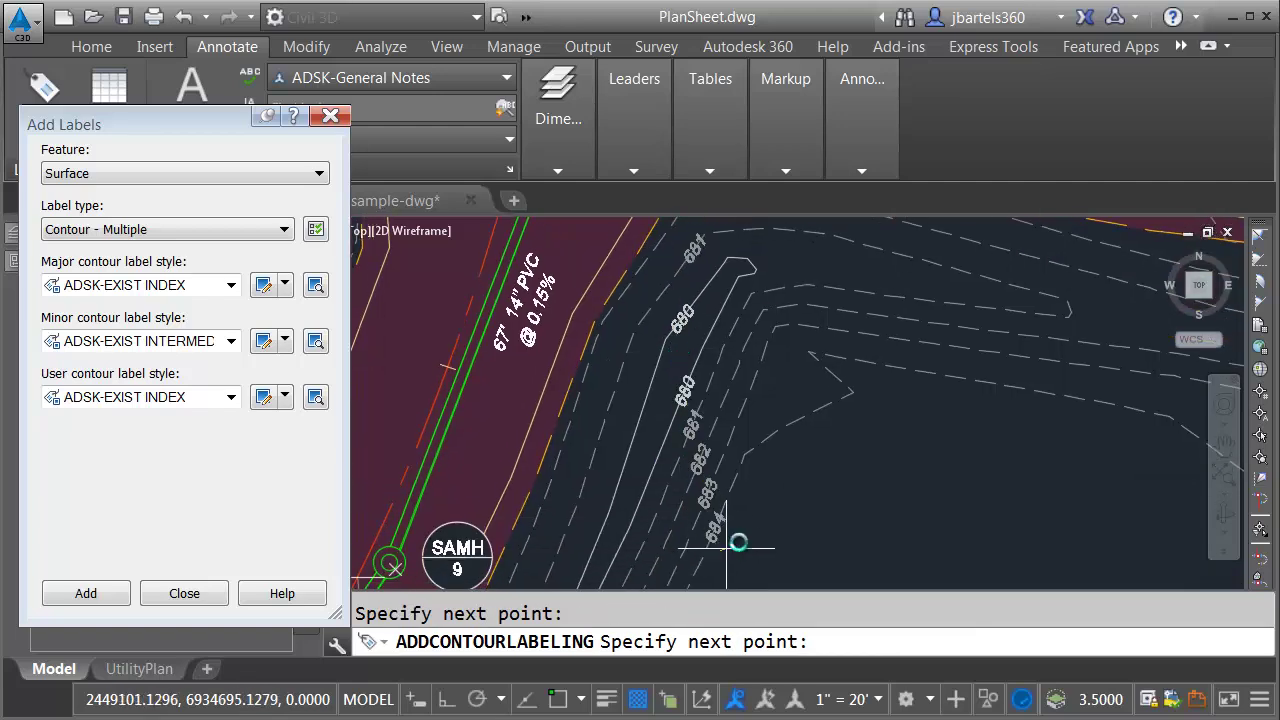
pyautogui.press('Escape')
# Step: Draw a second two-segment contour label line across more EG contours
pyautogui.scroll(-4, 834, 514)
pyautogui.click(86, 594)
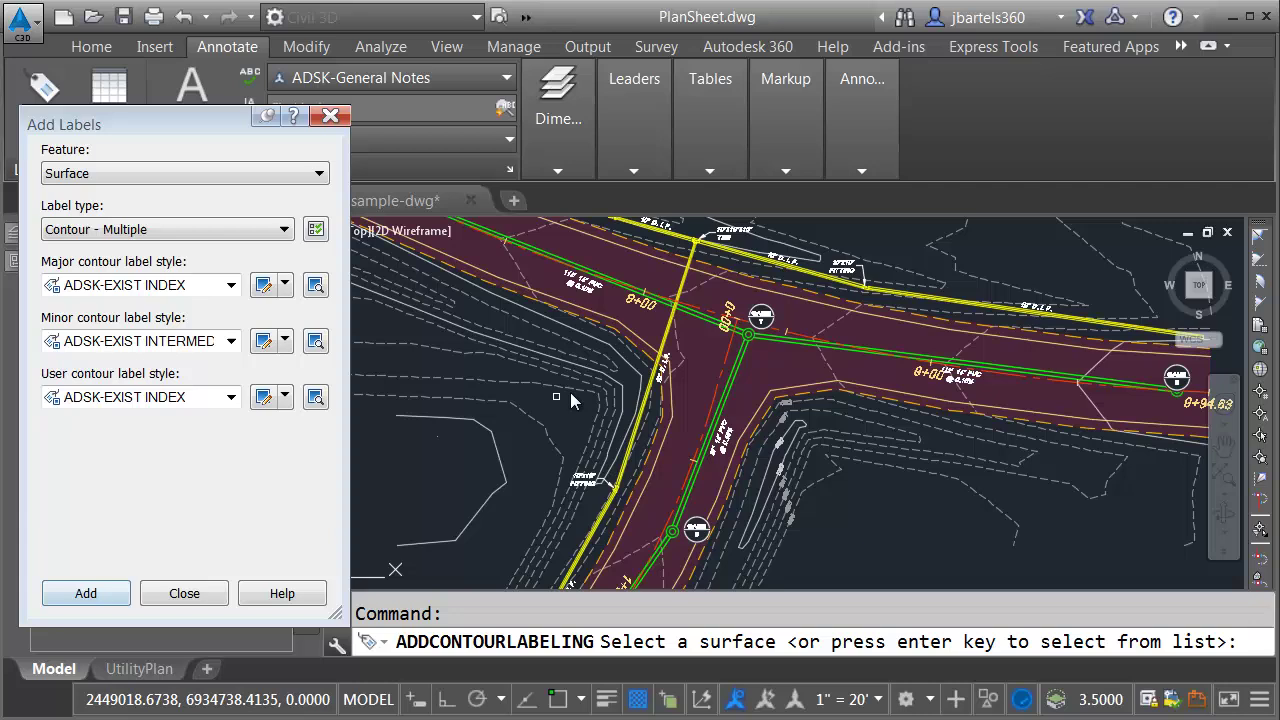
pyautogui.scroll(3, 590, 362)
pyautogui.click(586, 310)
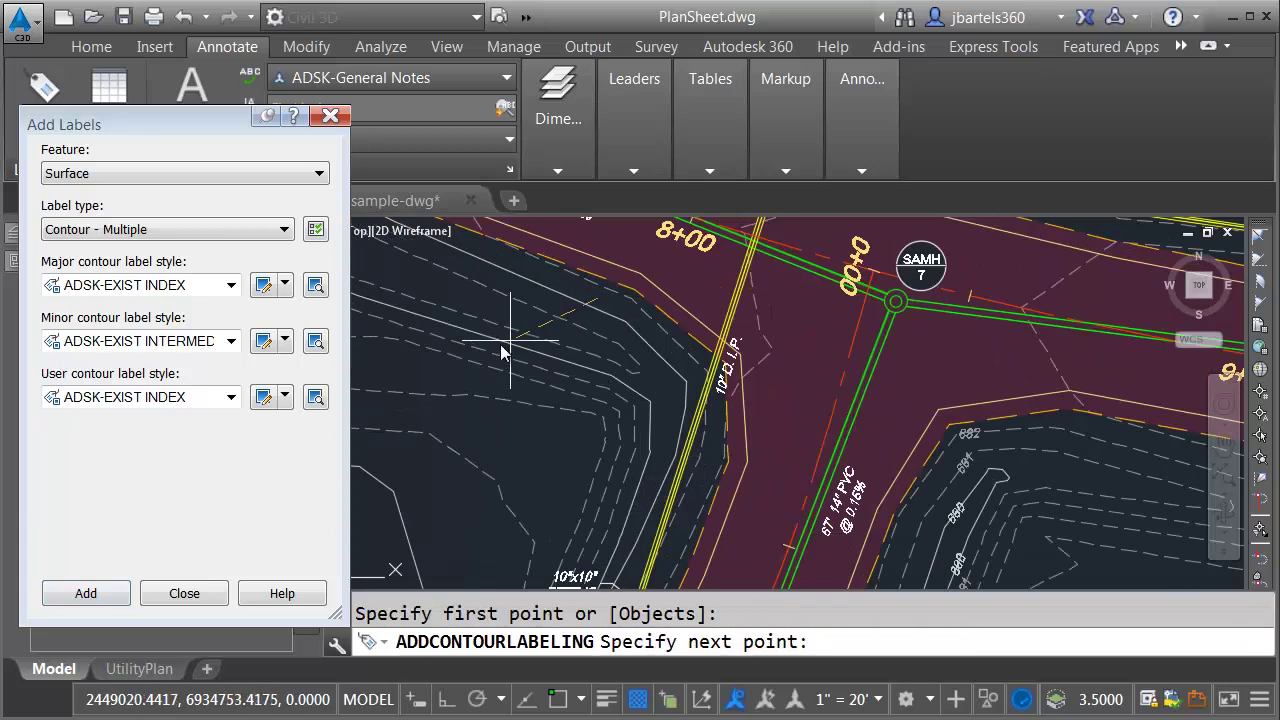
pyautogui.click(412, 358)
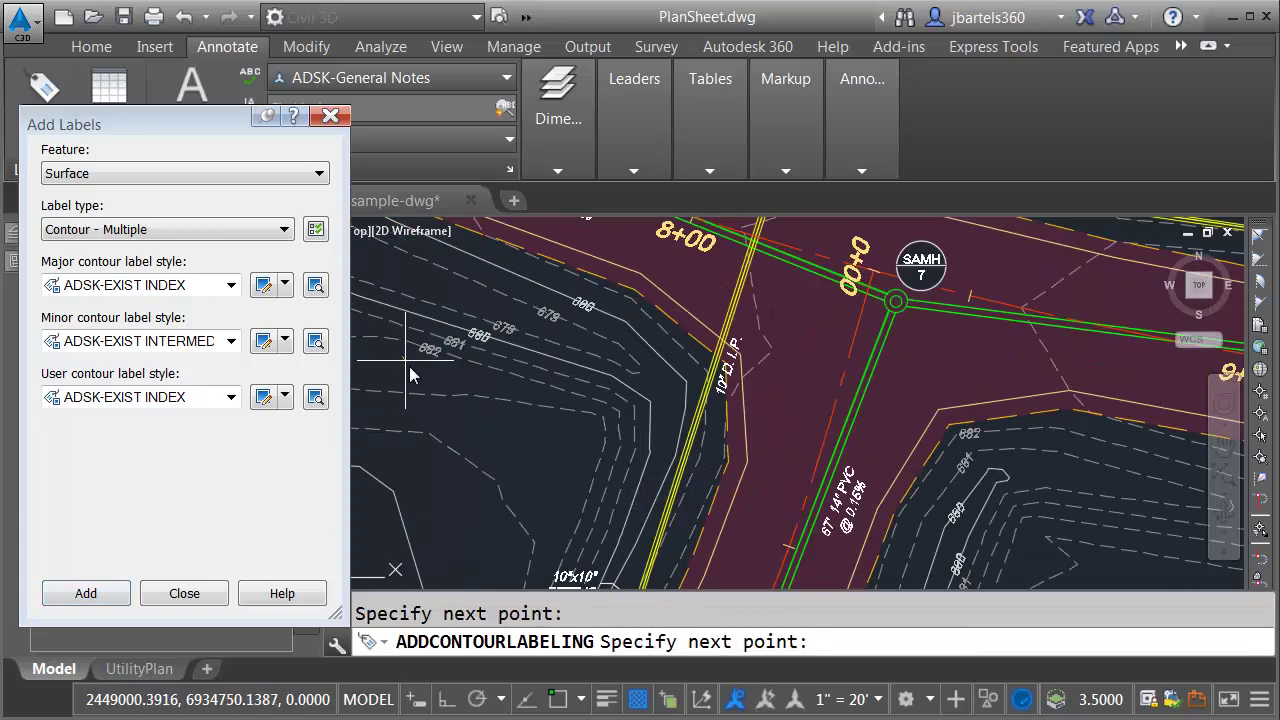
pyautogui.click(480, 484)
pyautogui.press('Escape')
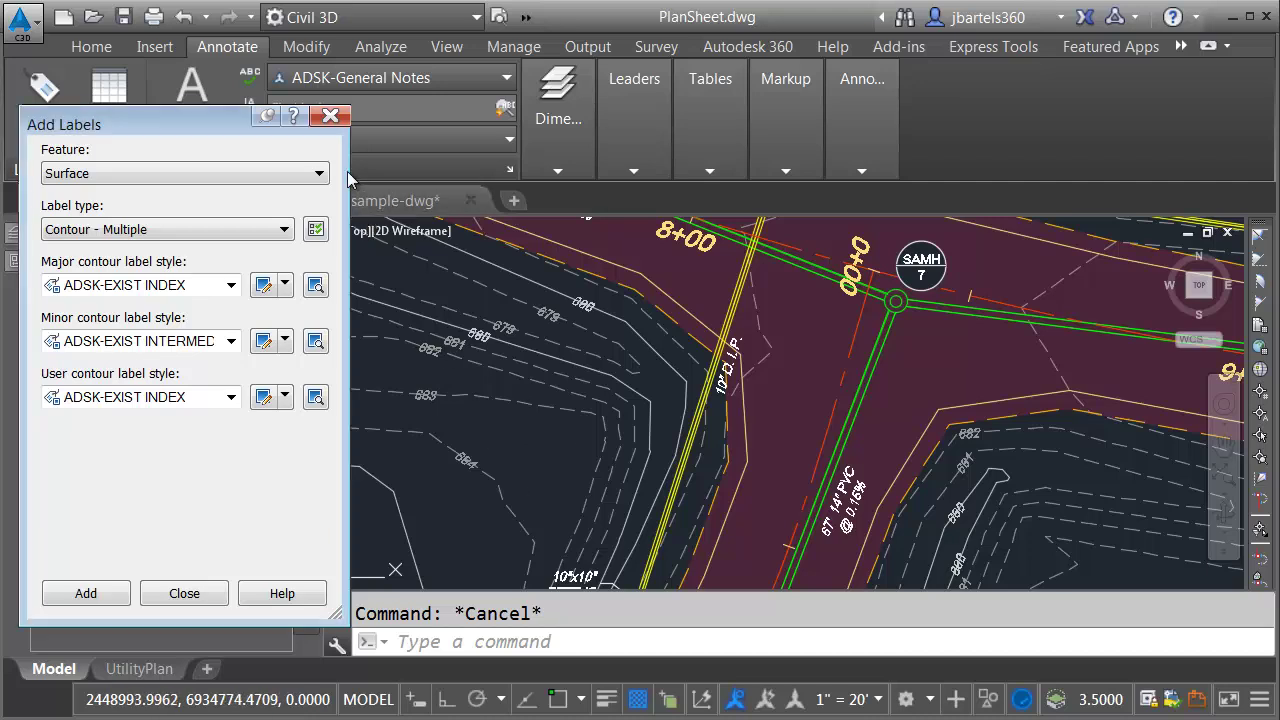
# Step: Close Add Labels, show UtilityPlan, and pan over the fitting, TEE, SAMH 7, SAMH 9 and contour labels
pyautogui.click(330, 118)
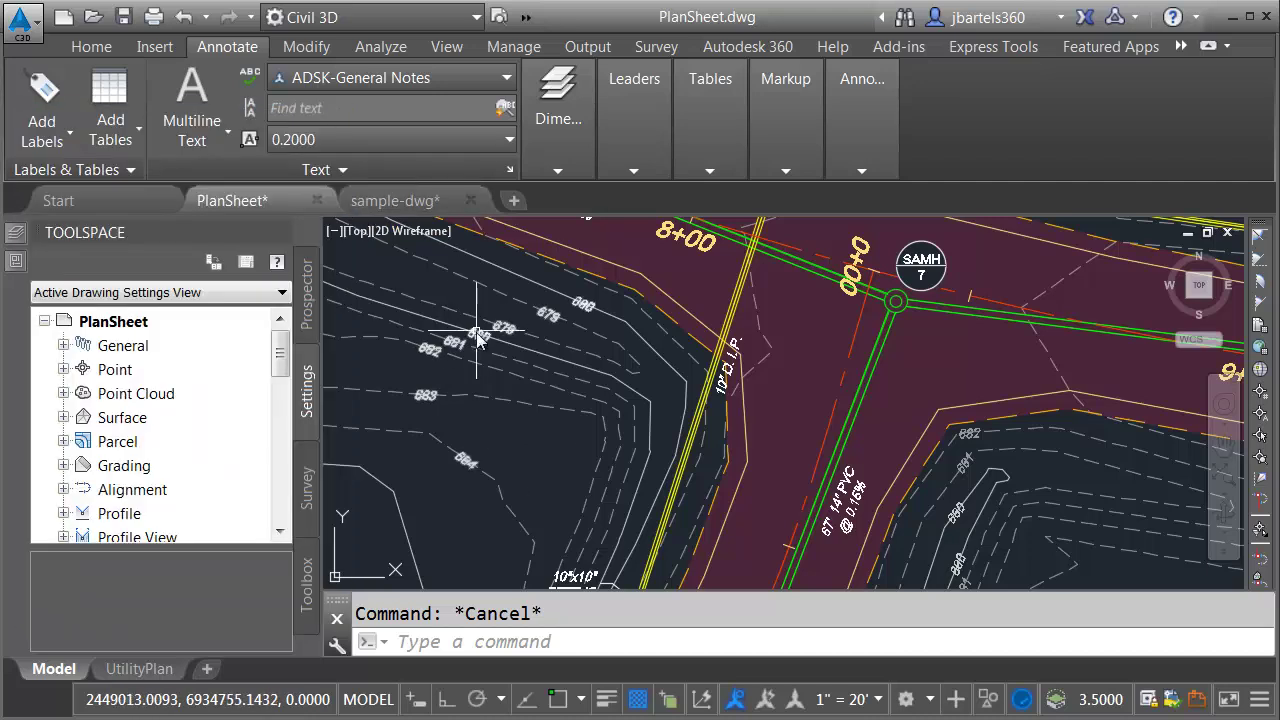
pyautogui.click(140, 668)
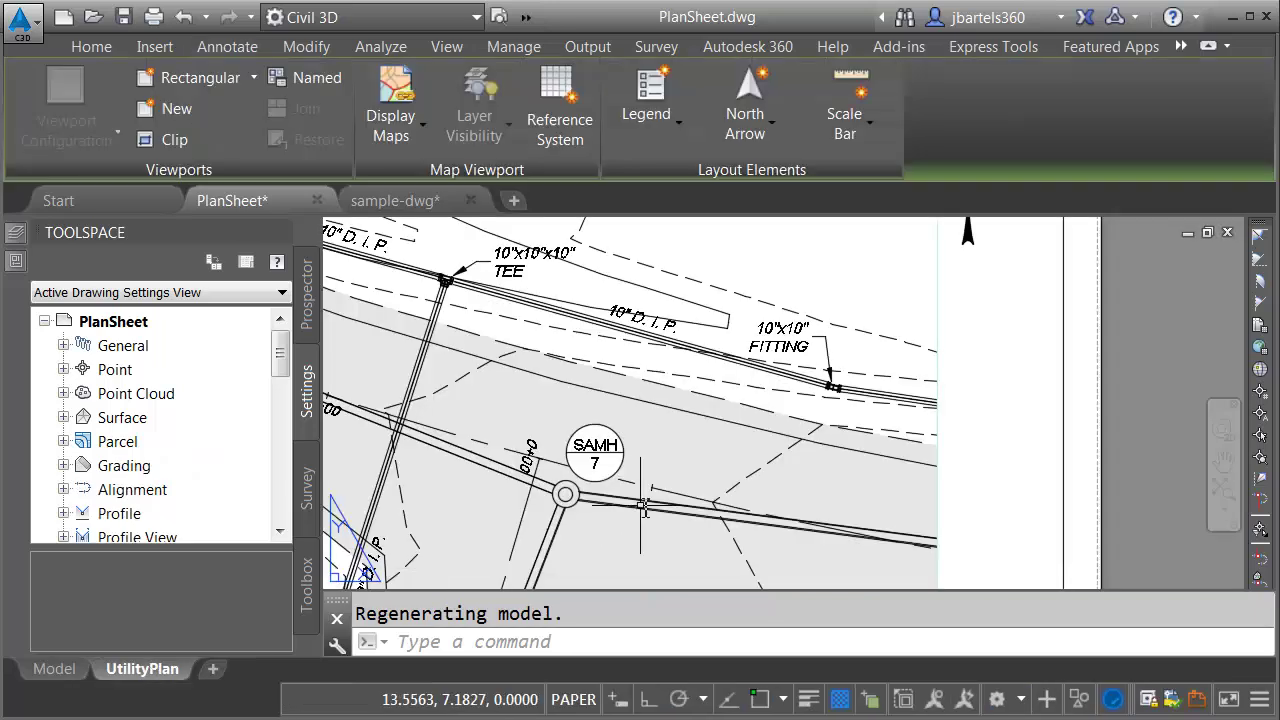
pyautogui.moveTo(500, 413); pyautogui.dragTo(580, 391, button='middle')
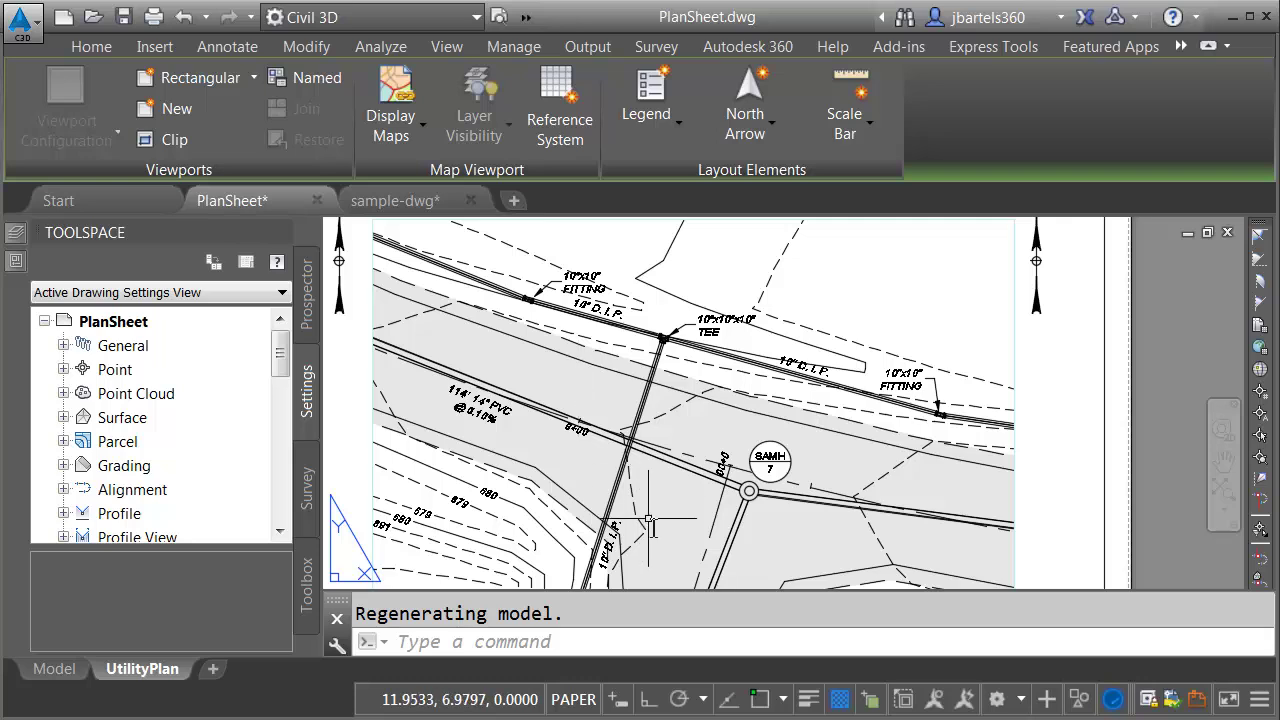
pyautogui.moveTo(651, 535); pyautogui.dragTo(659, 350, button='middle')
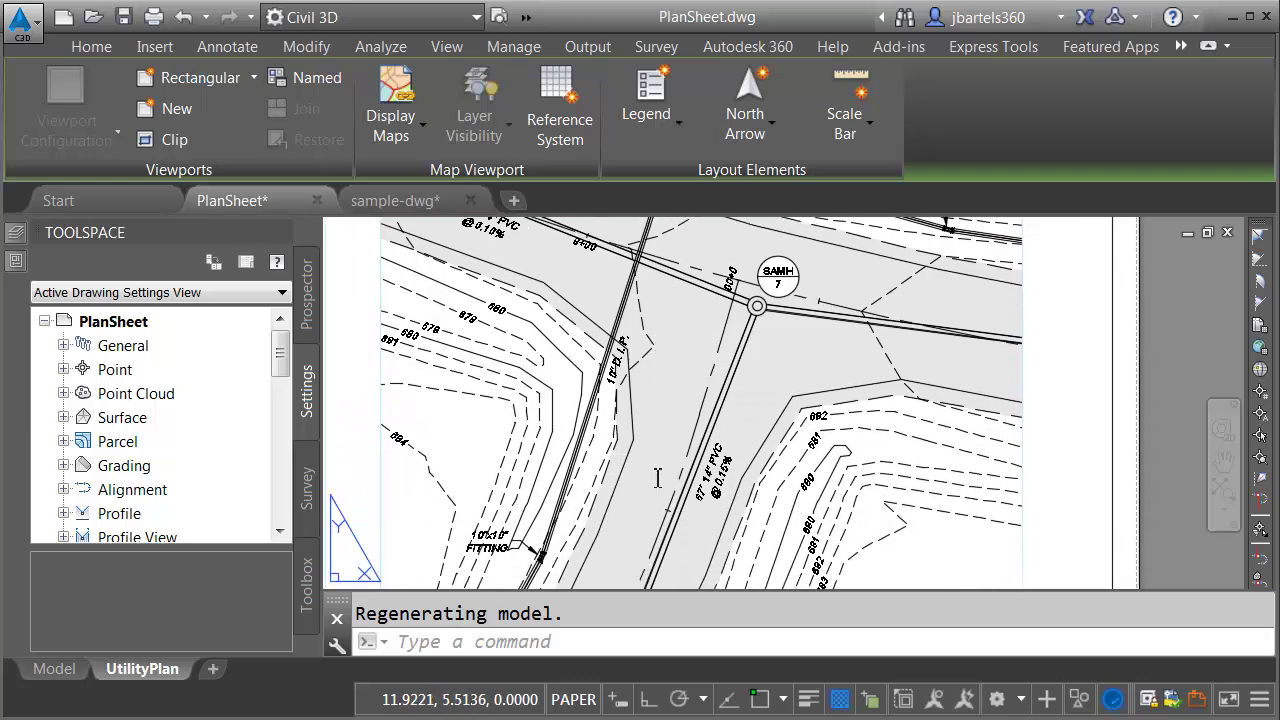
pyautogui.moveTo(657, 471); pyautogui.dragTo(646, 534, button='middle')
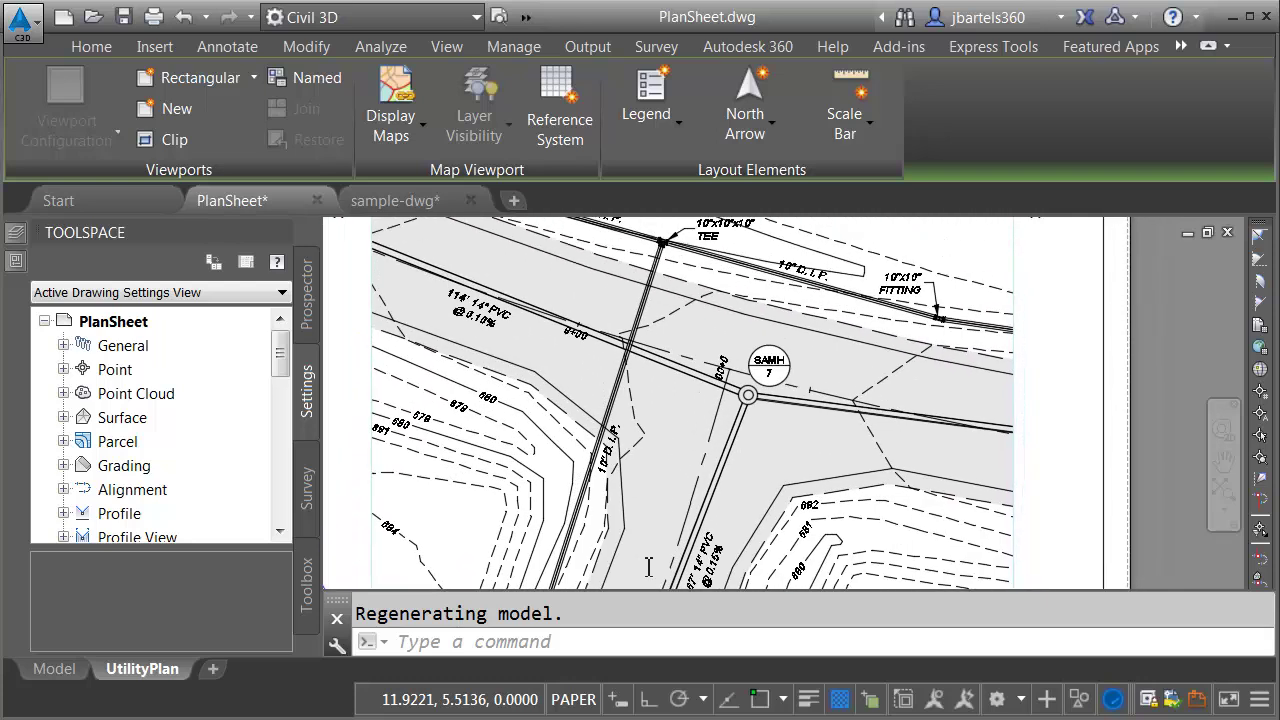
pyautogui.moveTo(657, 394); pyautogui.dragTo(663, 514, button='middle')
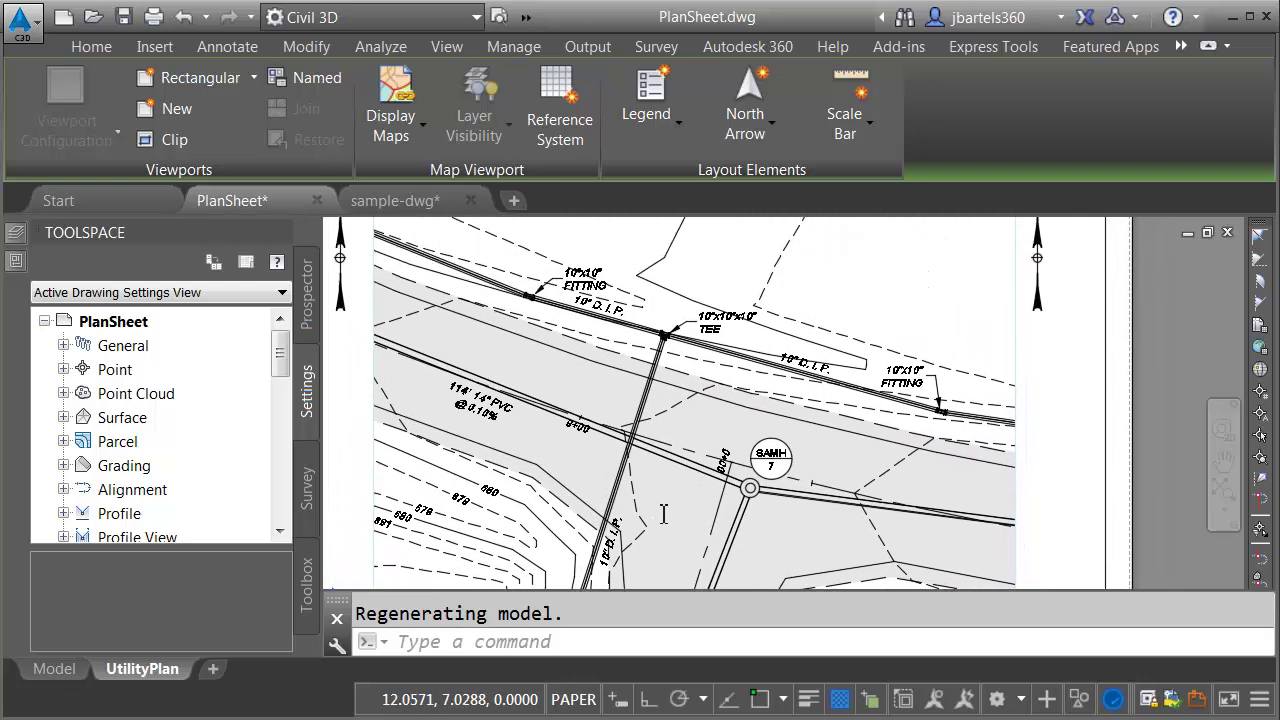